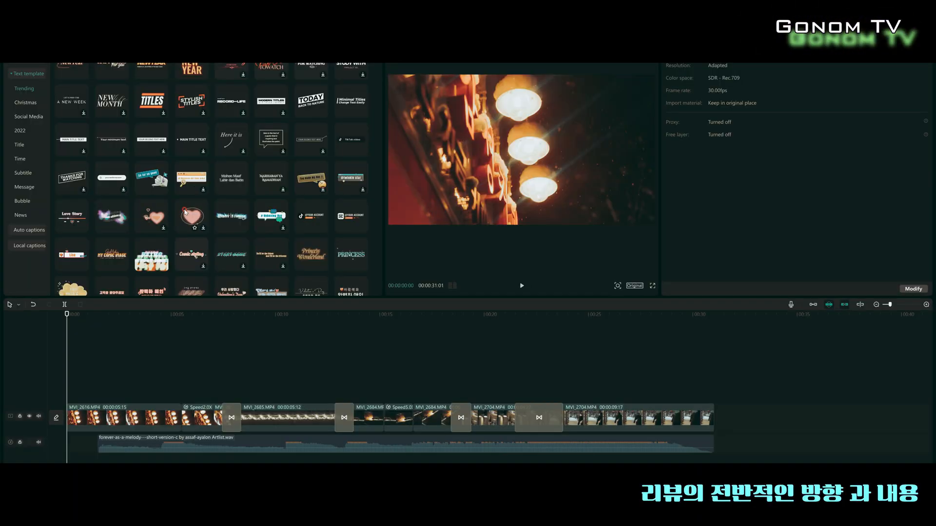
pyautogui.scroll(-3, 185, 212)
pyautogui.scroll(-2, 186, 212)
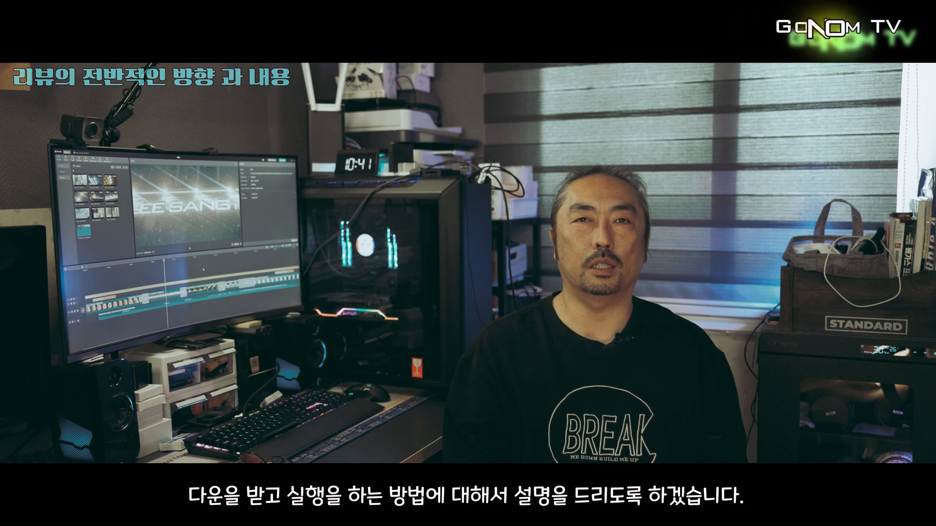
# Search the portal for 캡컷 and open the official CapCut website result
pyautogui.write('캡컷')
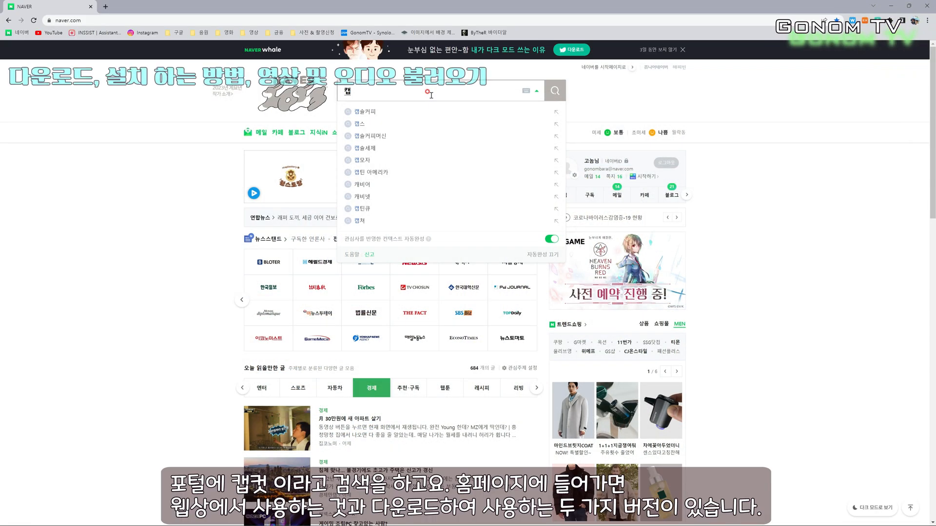
pyautogui.press('Return')
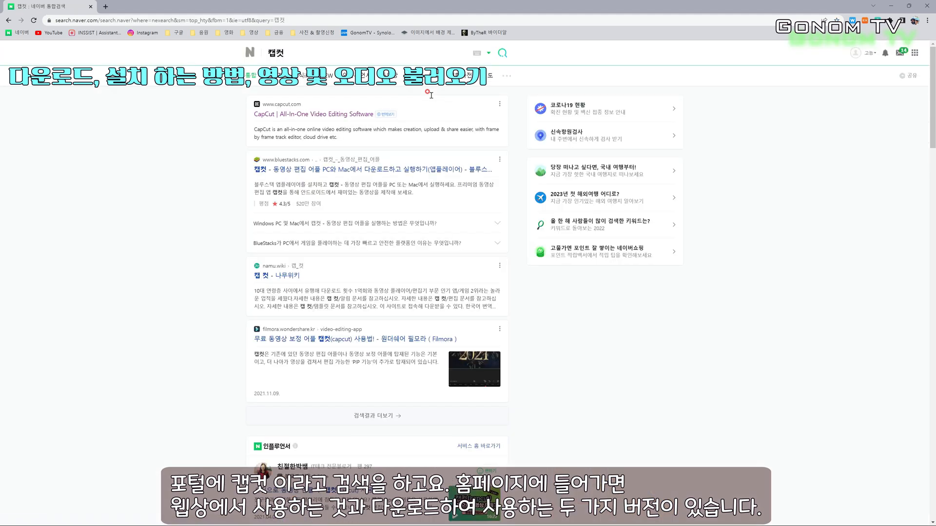
pyautogui.click(297, 115)
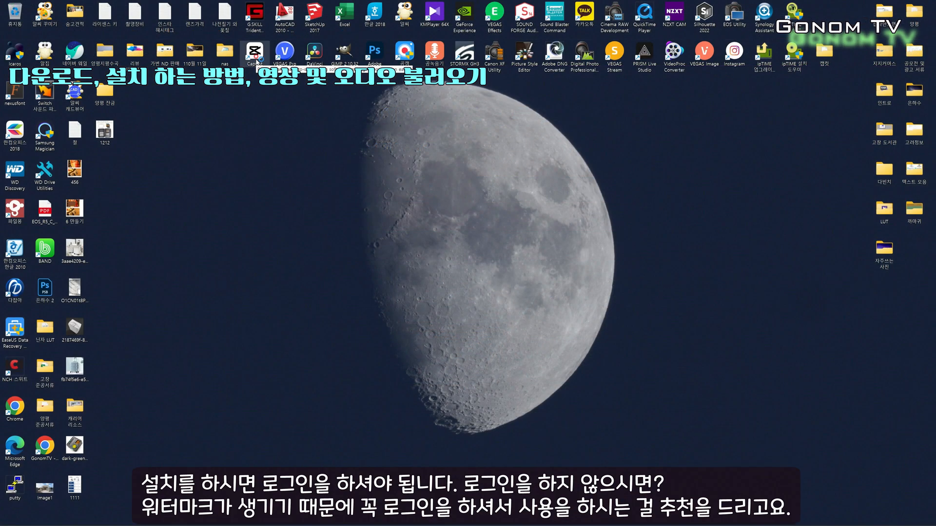
# Launch the CapCut desktop app, sign in with a Google account, and allow the browser to reopen CapCut
pyautogui.doubleClick(254, 54)
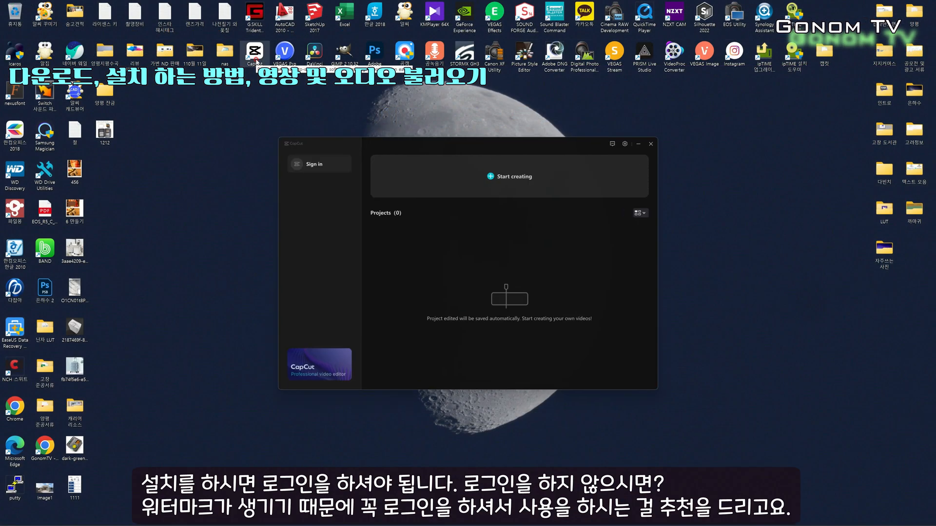
pyautogui.click(317, 167)
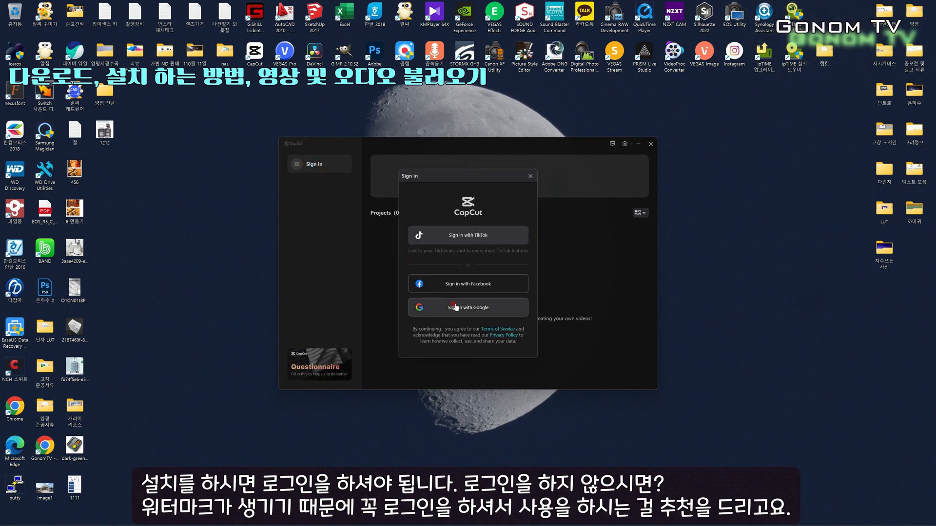
pyautogui.click(456, 308)
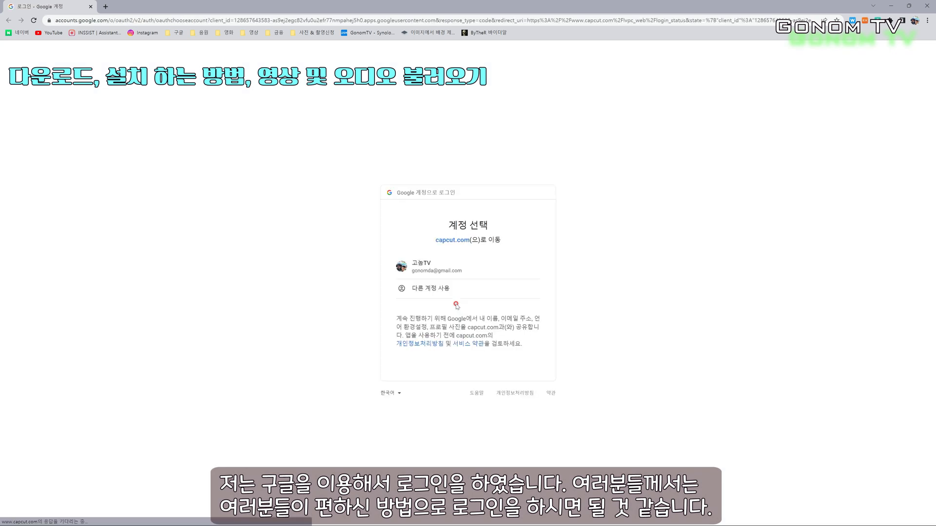
pyautogui.click(441, 271)
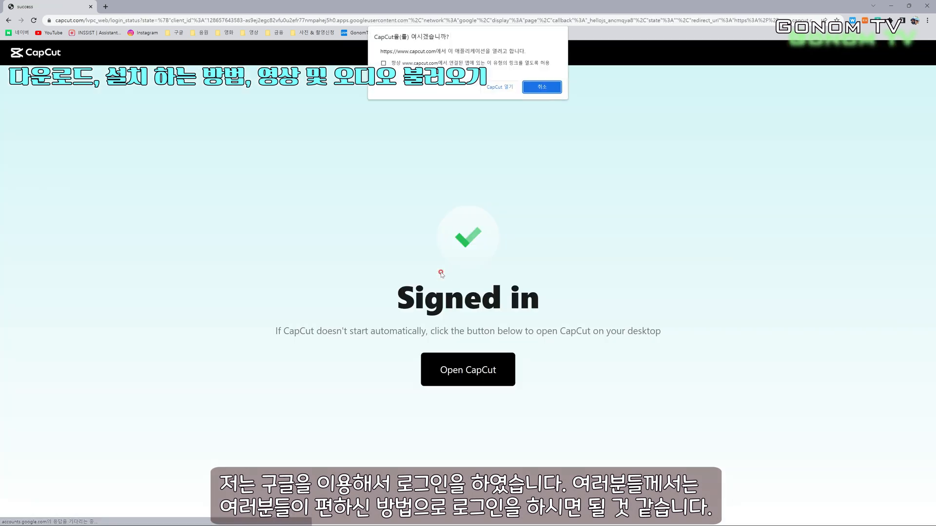
pyautogui.click(504, 87)
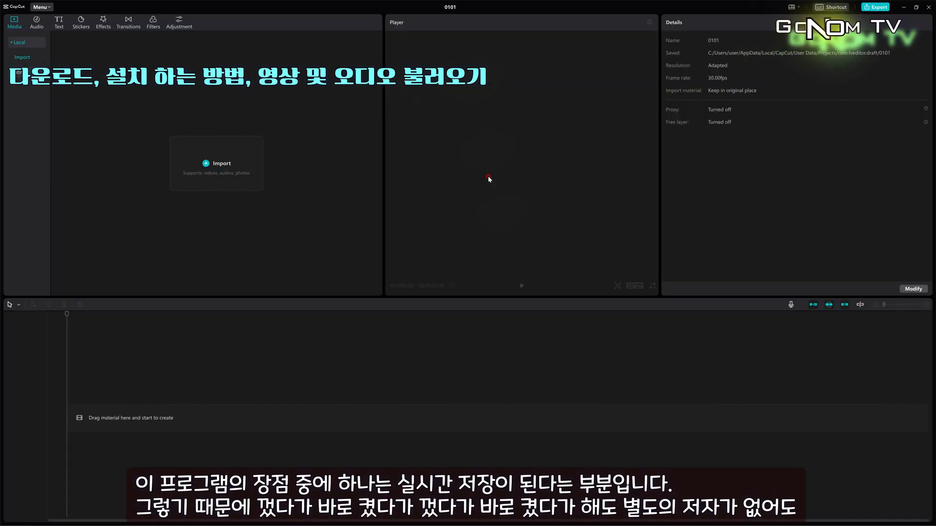
# Close the 0101 project and reopen it from the project list, twice
pyautogui.click(931, 8)
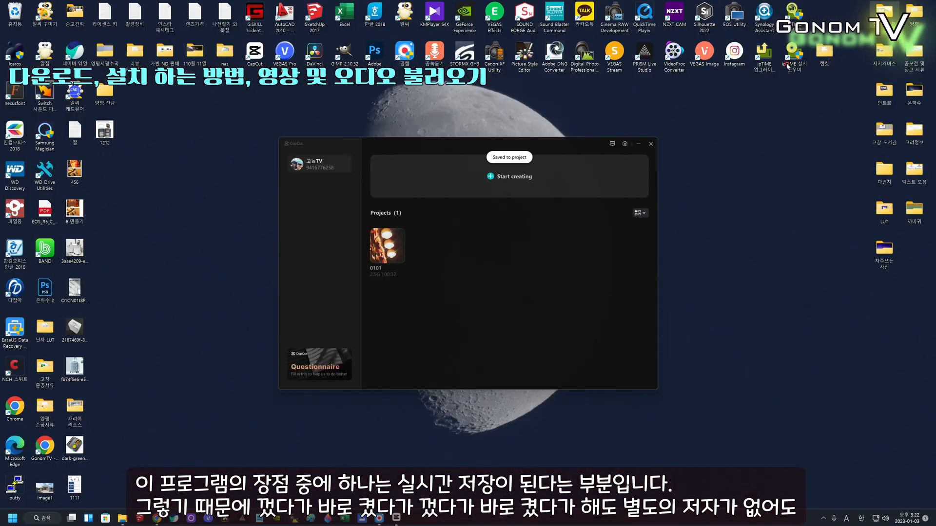
pyautogui.click(390, 246)
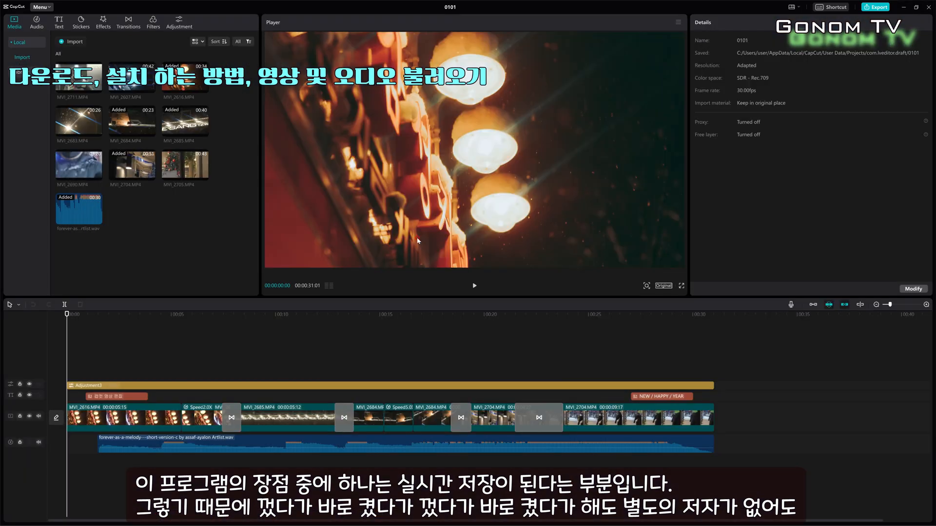
pyautogui.click(929, 7)
pyautogui.click(389, 254)
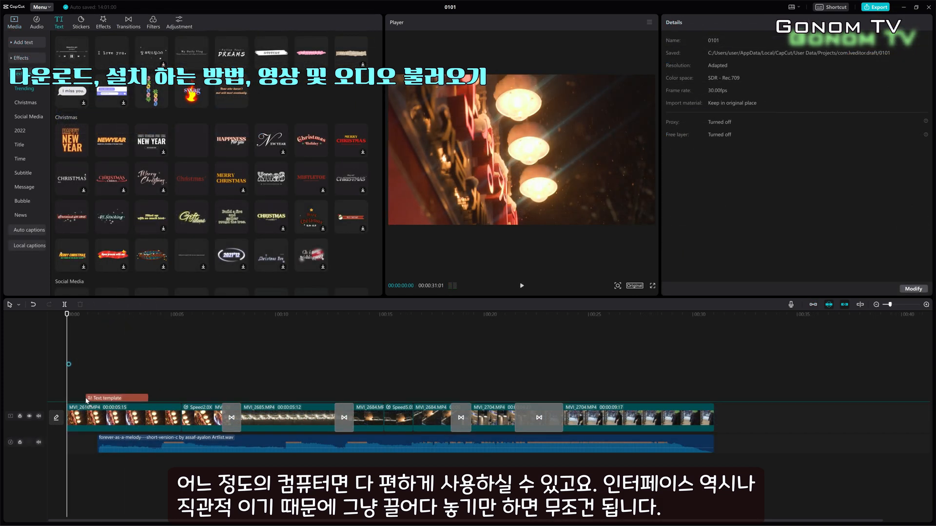
# Add a New Year text template to the text track at about 27 seconds
pyautogui.moveTo(86, 400); pyautogui.dragTo(87, 399)
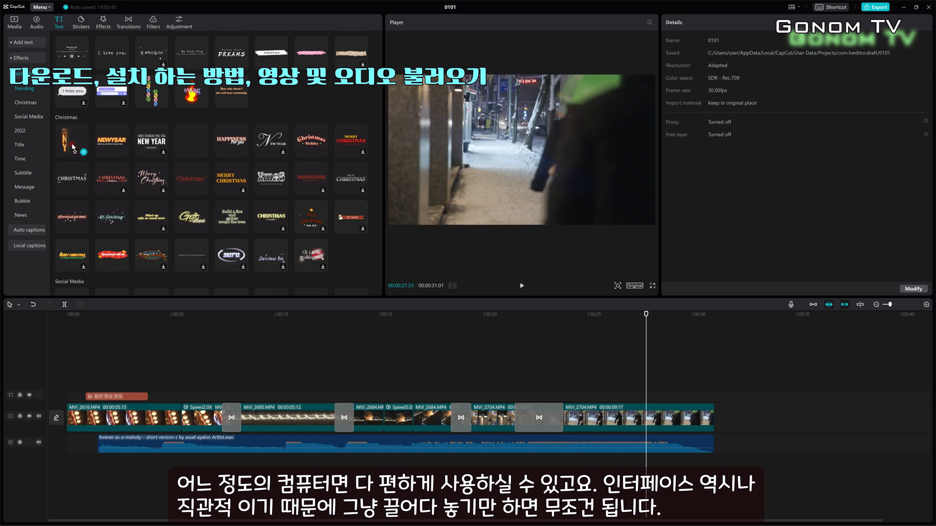
pyautogui.moveTo(65, 144); pyautogui.dragTo(631, 398)
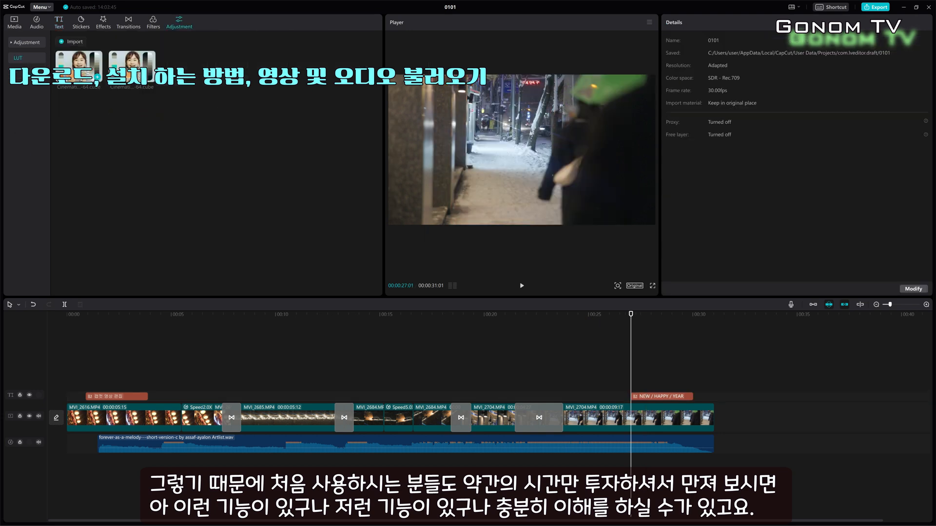
# Add a LUT adjustment layer at the timeline start and stretch it to the end of the clips
pyautogui.moveTo(176, 152); pyautogui.dragTo(67, 388)
pyautogui.moveTo(130, 386); pyautogui.dragTo(706, 385)
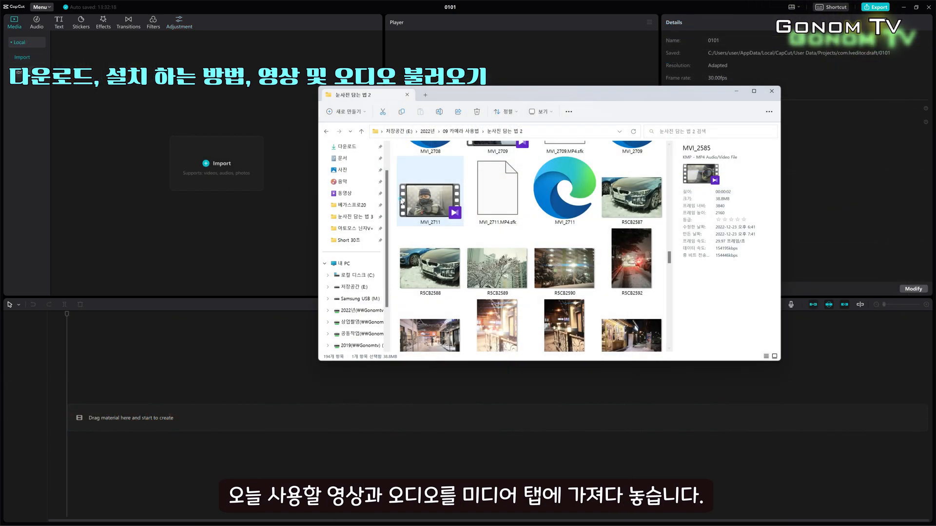
# Import the video clips and the forever-as-a-melody audio file from File Explorer into the media panel
pyautogui.moveTo(429, 195); pyautogui.dragTo(178, 158)
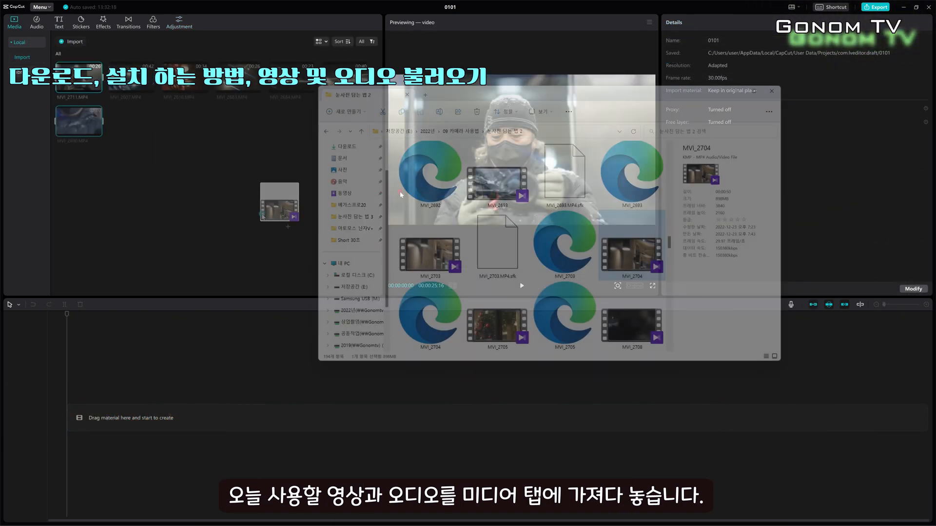
pyautogui.moveTo(279, 219); pyautogui.dragTo(245, 219)
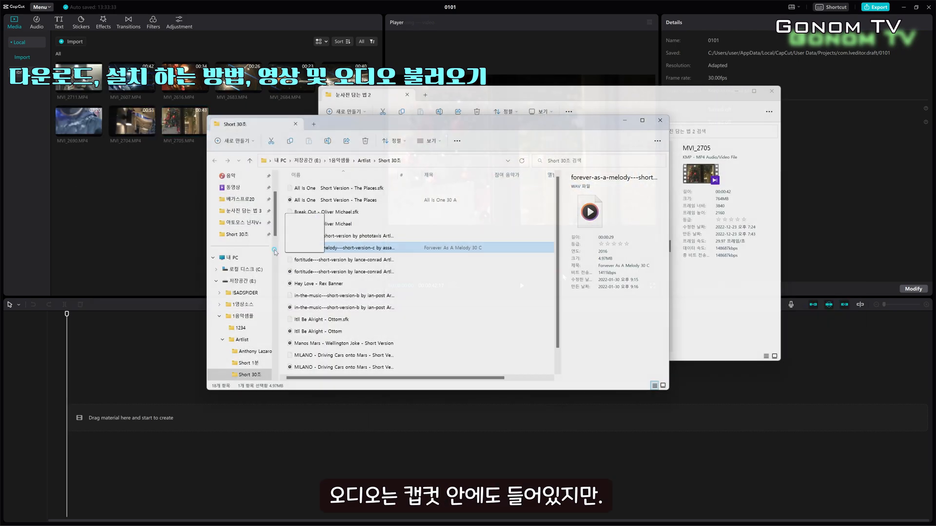
pyautogui.moveTo(274, 252); pyautogui.dragTo(125, 199)
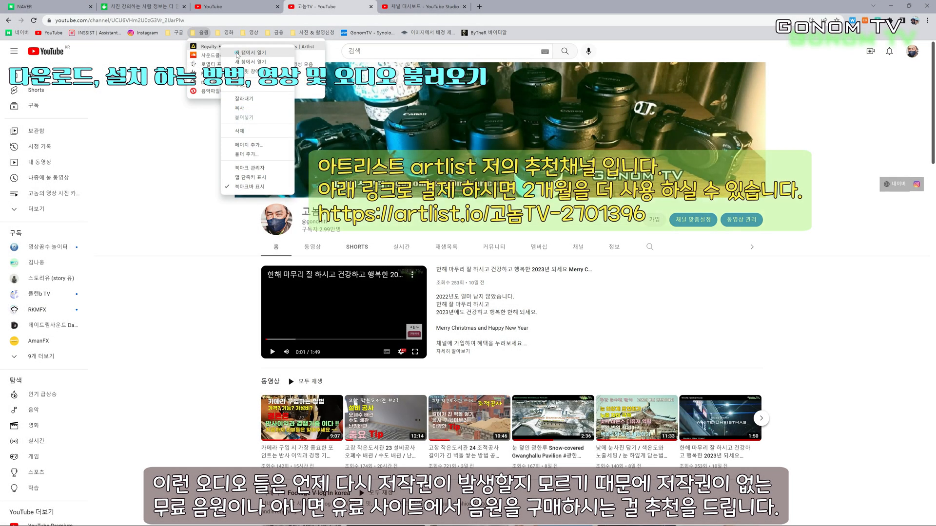
# Browse the Artlist royalty-free music library in the browser
pyautogui.click(237, 53)
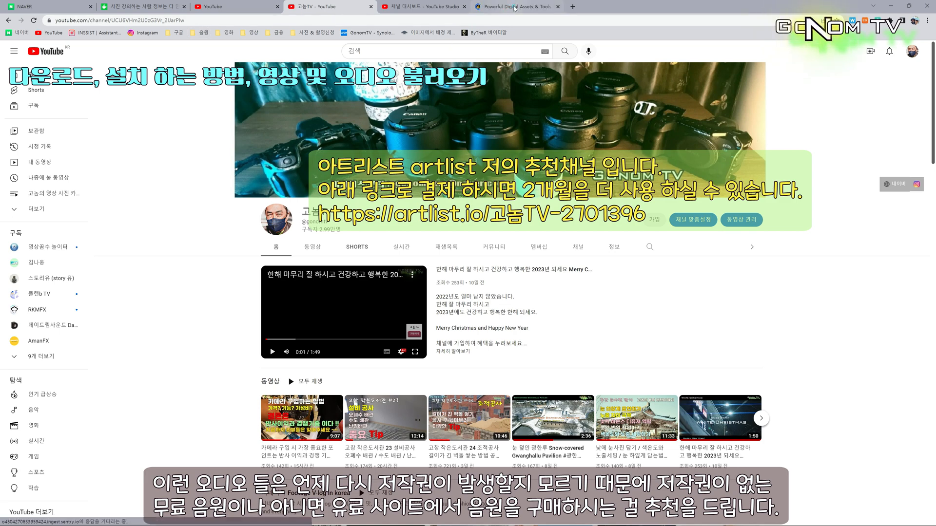
pyautogui.click(510, 9)
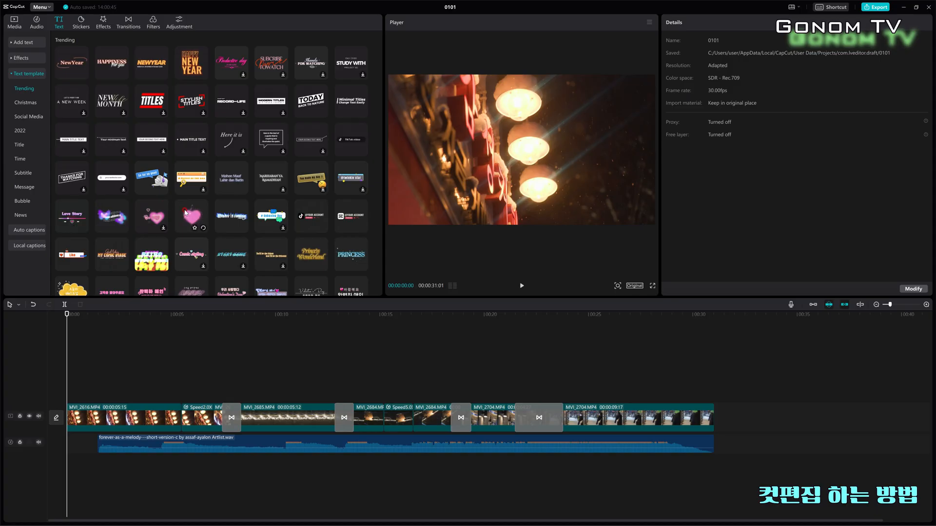
pyautogui.scroll(-8, 185, 213)
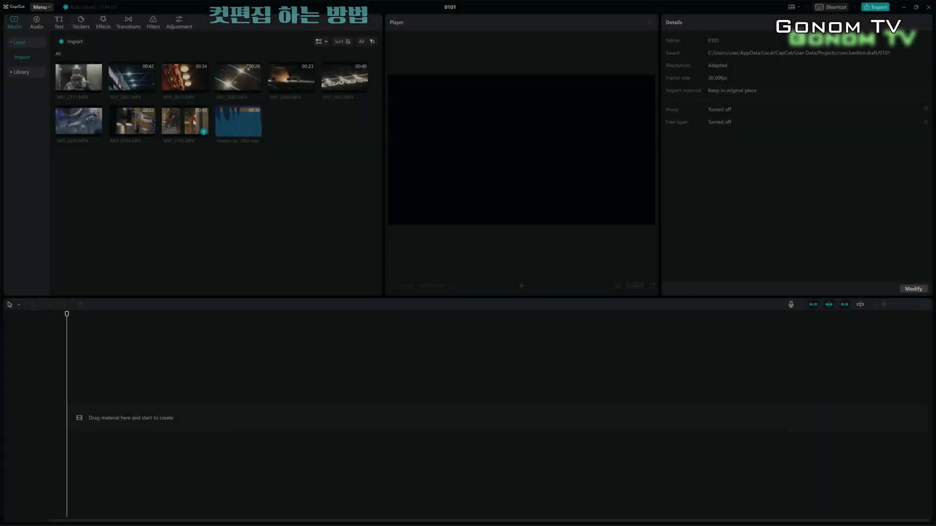
# Place MVI_2690.MP4 at the start of the timeline
pyautogui.moveTo(99, 163); pyautogui.dragTo(70, 420)
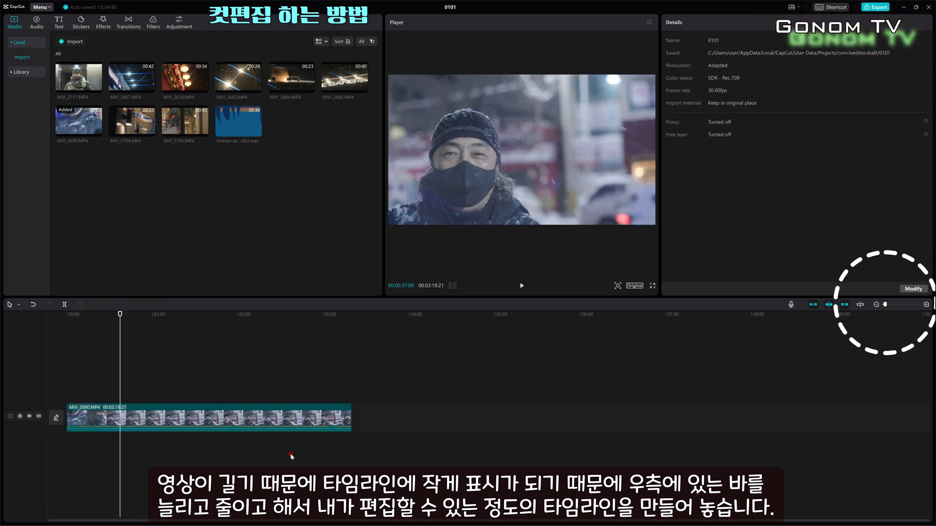
pyautogui.moveTo(886, 304); pyautogui.dragTo(892, 305)
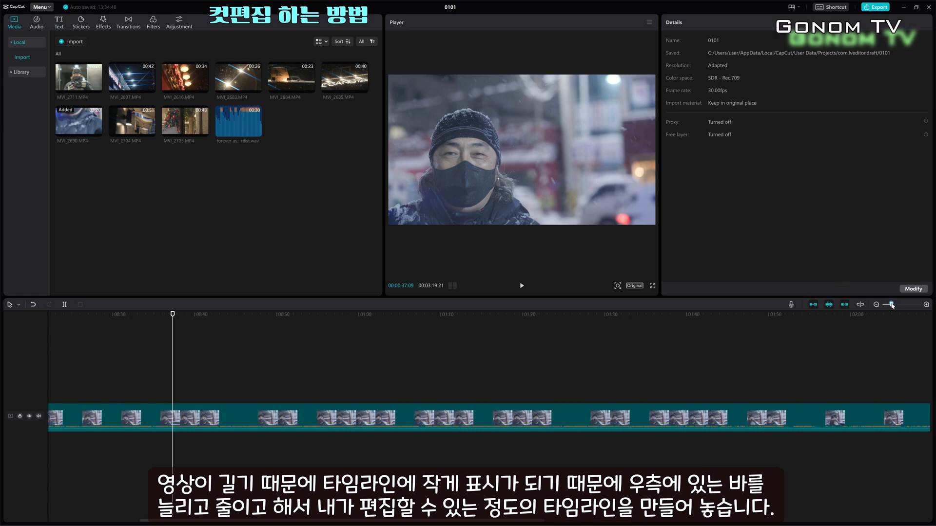
pyautogui.moveTo(208, 523); pyautogui.dragTo(156, 522)
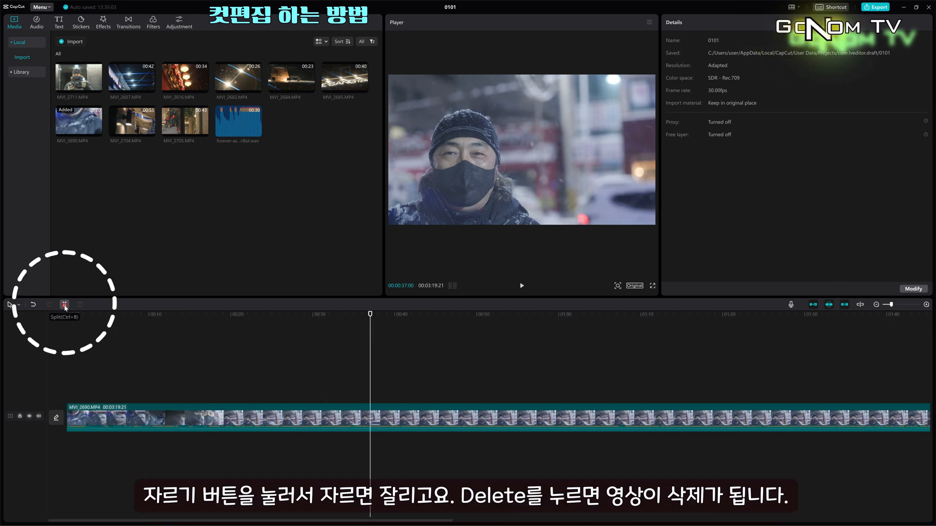
# Split the clip at about 37 seconds and delete the first segment
pyautogui.click(64, 305)
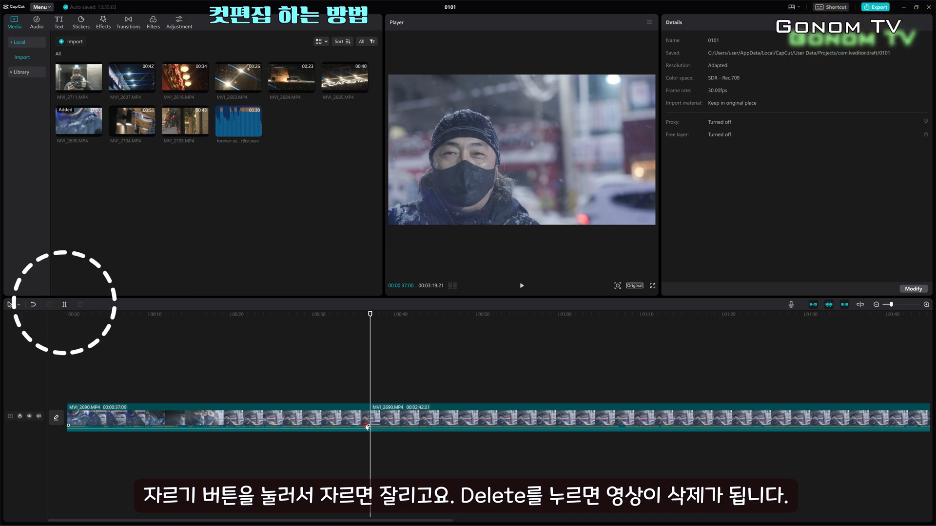
pyautogui.click(321, 415)
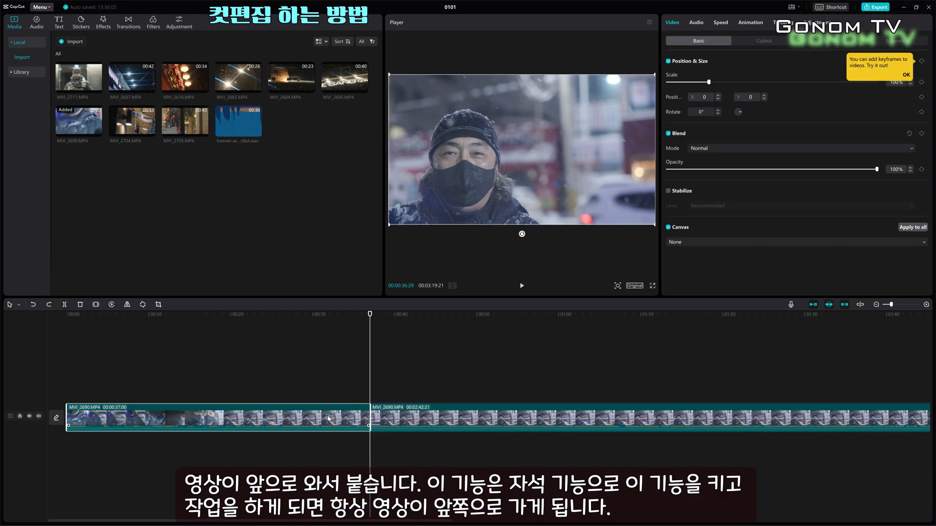
pyautogui.press('Delete')
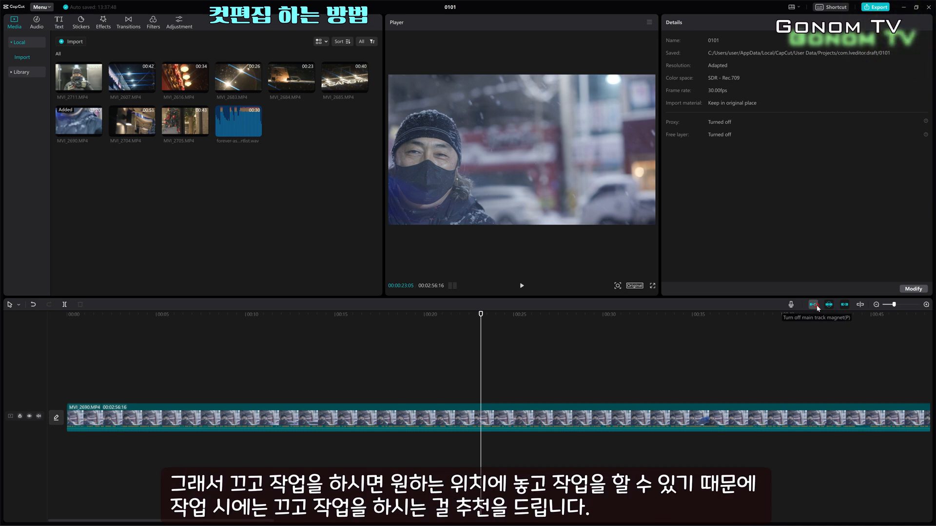
# Move the clip later along the track and toggle the main track magnet
pyautogui.moveTo(236, 415); pyautogui.dragTo(495, 428)
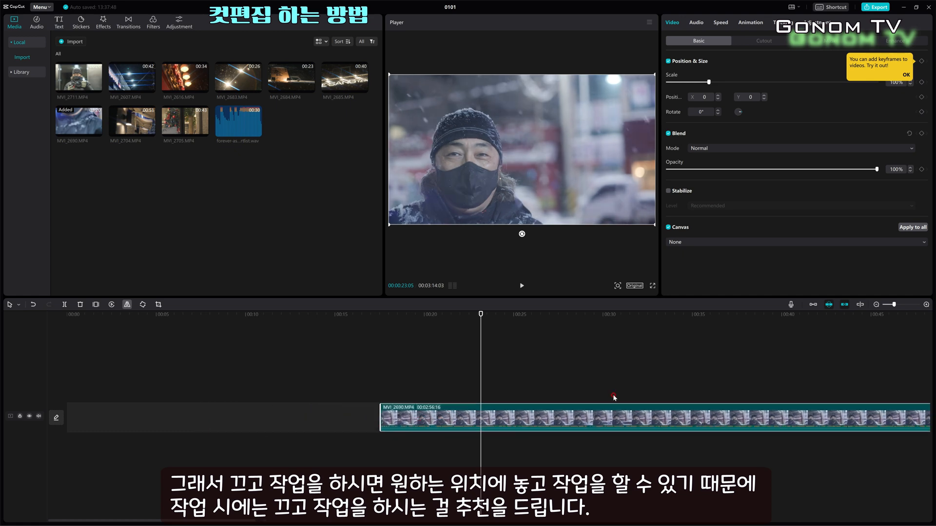
pyautogui.click(812, 306)
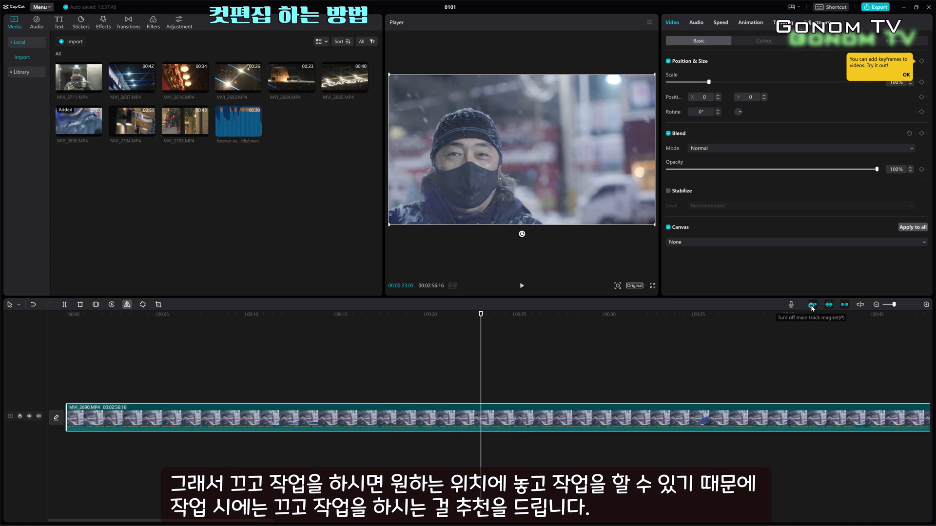
# Split the clip at about 13 seconds and delete the later segment
pyautogui.click(68, 393)
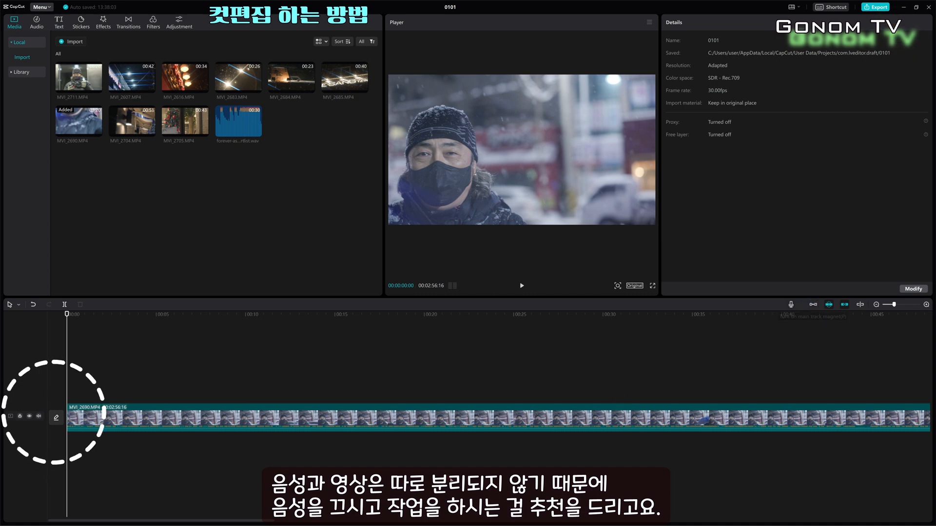
pyautogui.click(312, 443)
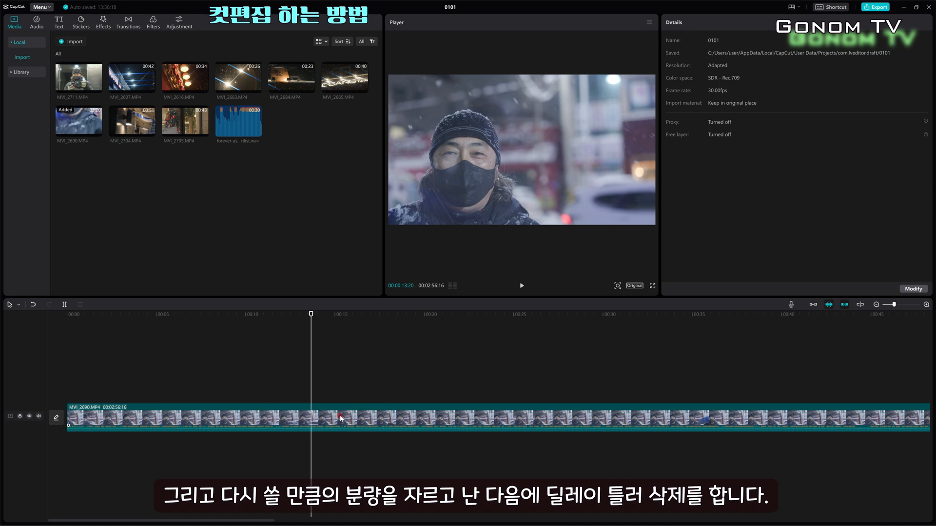
pyautogui.click(64, 304)
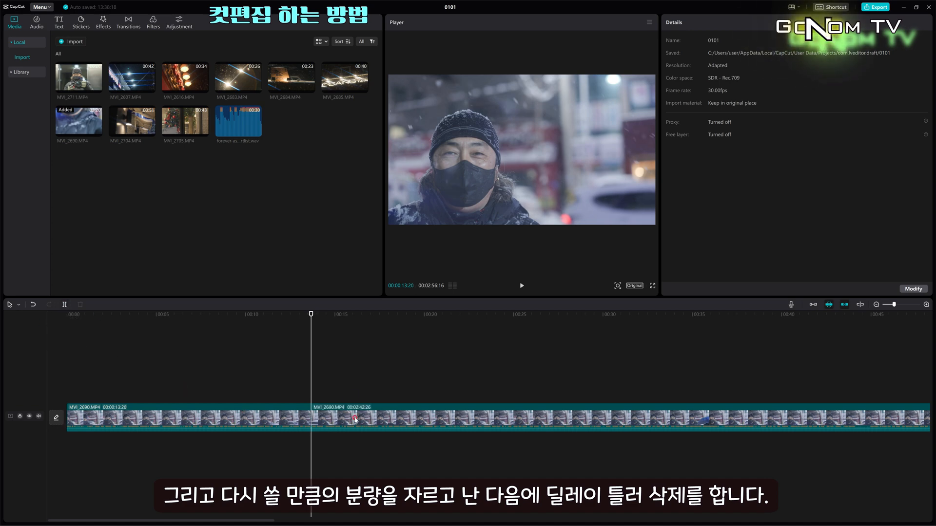
pyautogui.click(357, 422)
pyautogui.press('Delete')
# Append MVI_2616.MP4 after the first clip and start playback
pyautogui.moveTo(203, 88); pyautogui.dragTo(313, 421)
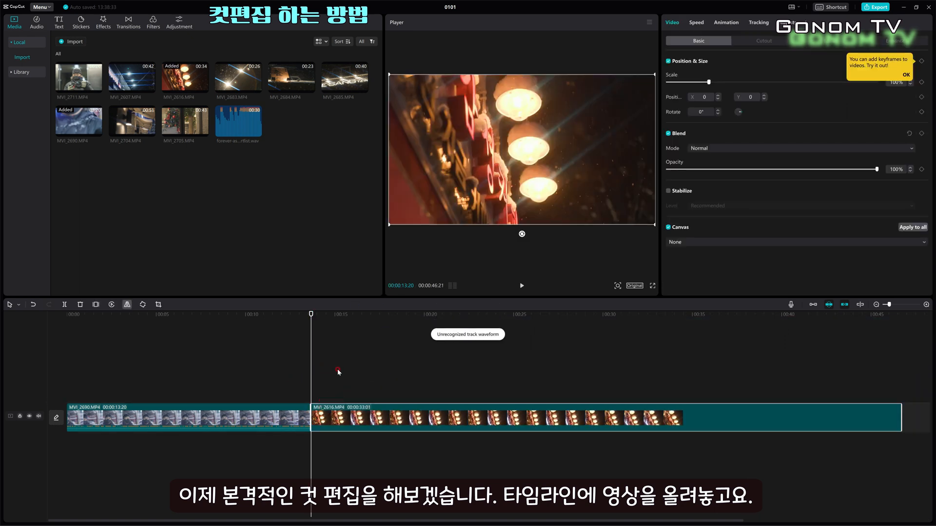
pyautogui.press('space')
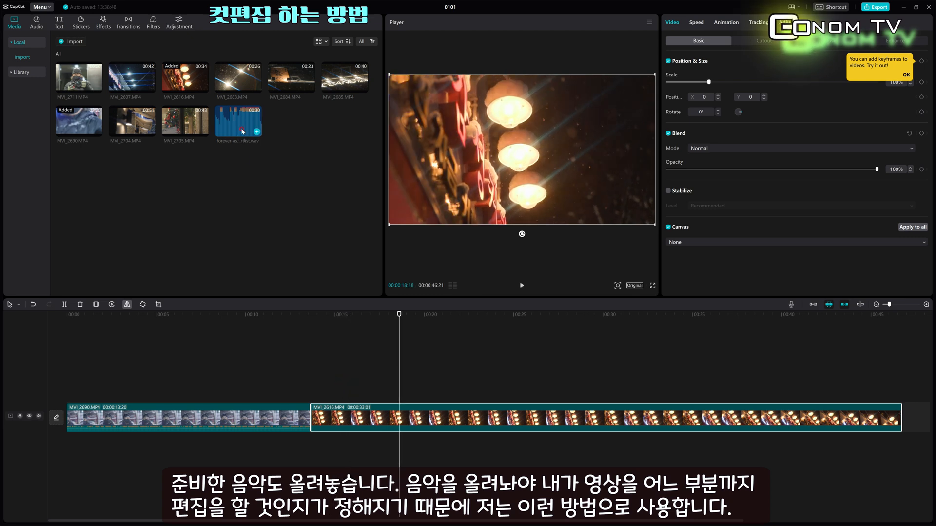
# Place the forever-as-a-melody audio on the audio track under the second clip and play it back
pyautogui.moveTo(245, 133); pyautogui.dragTo(312, 449)
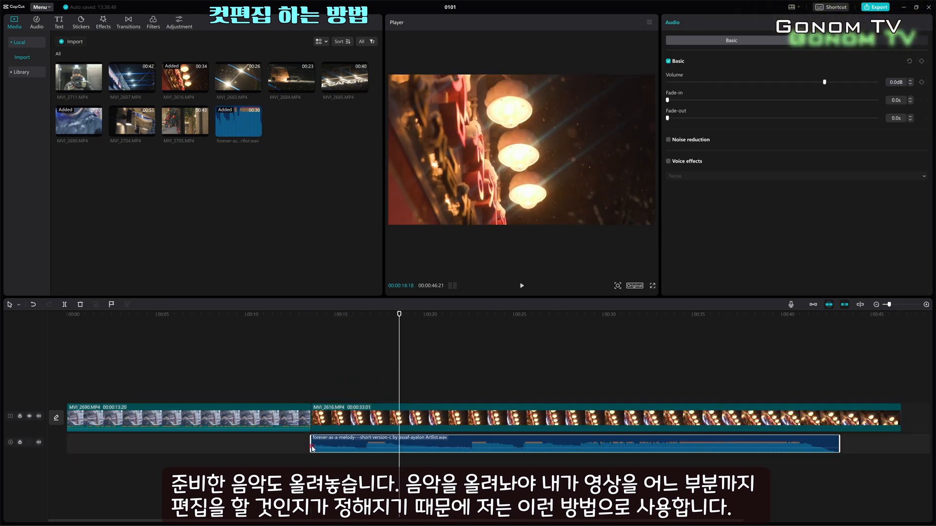
pyautogui.click(290, 383)
pyautogui.press('space')
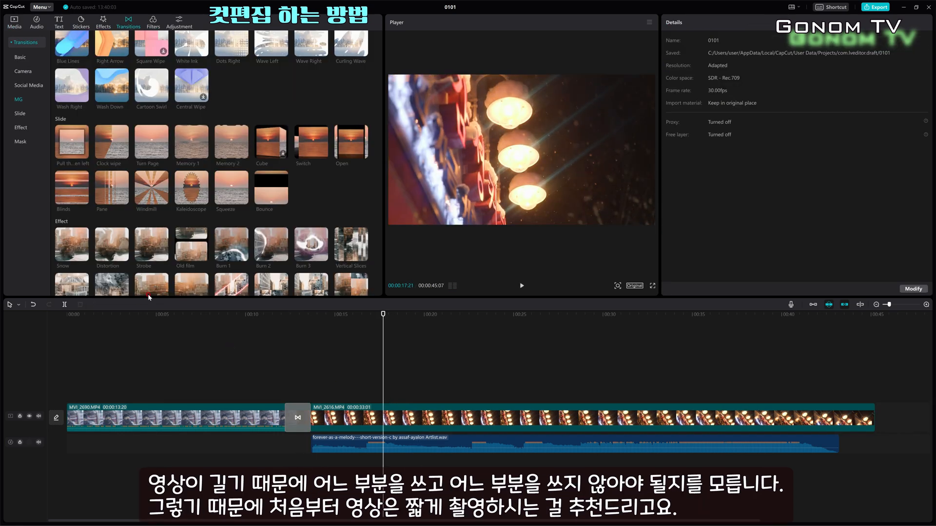
# Split the MVI_2616.MP4 clip at two points and delete the unwanted segments
pyautogui.click(64, 304)
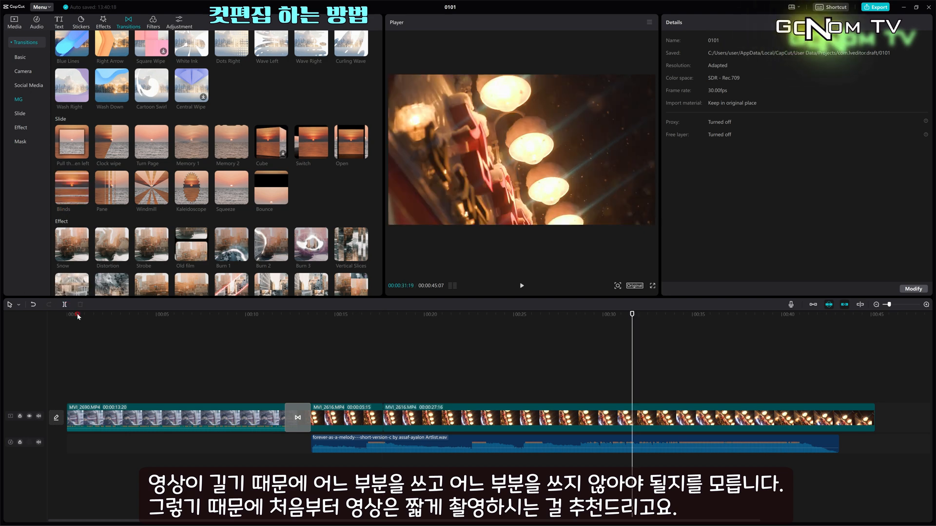
pyautogui.click(59, 305)
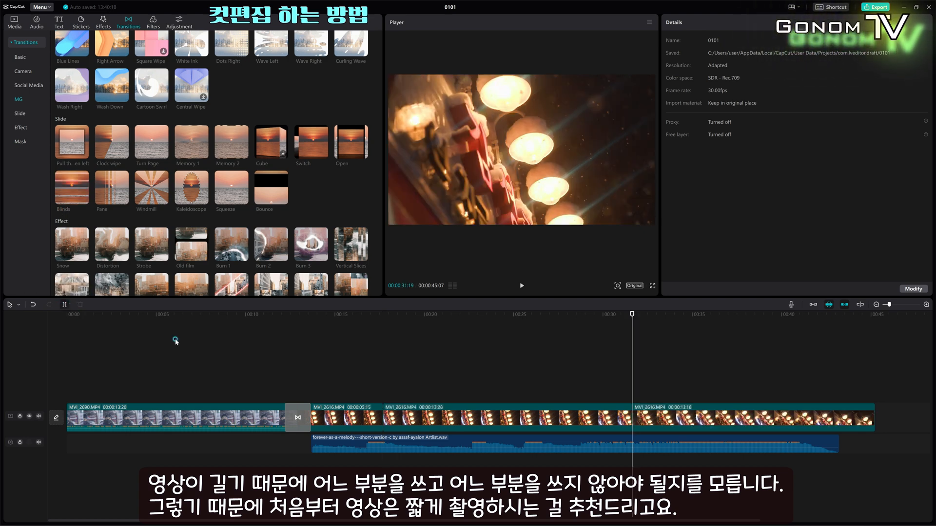
pyautogui.click(473, 410)
pyautogui.press('Delete')
pyautogui.click(573, 412)
pyautogui.press('Delete')
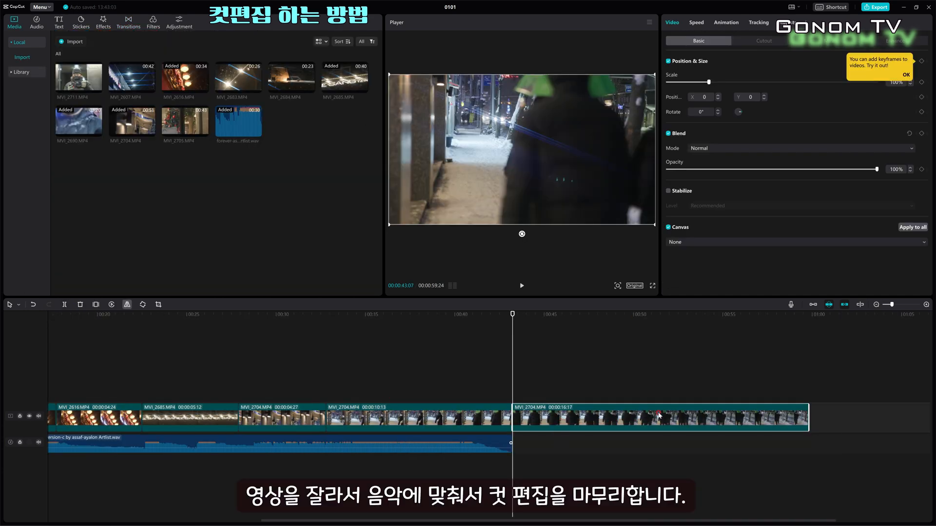
# Play back the trimmed timeline to review the cuts
pyautogui.click(664, 390)
pyautogui.press('space')
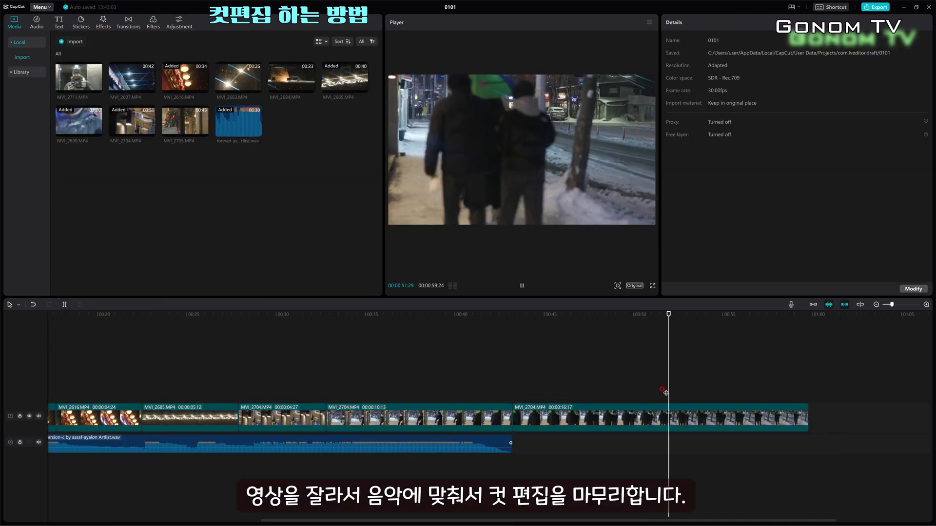
pyautogui.click(646, 427)
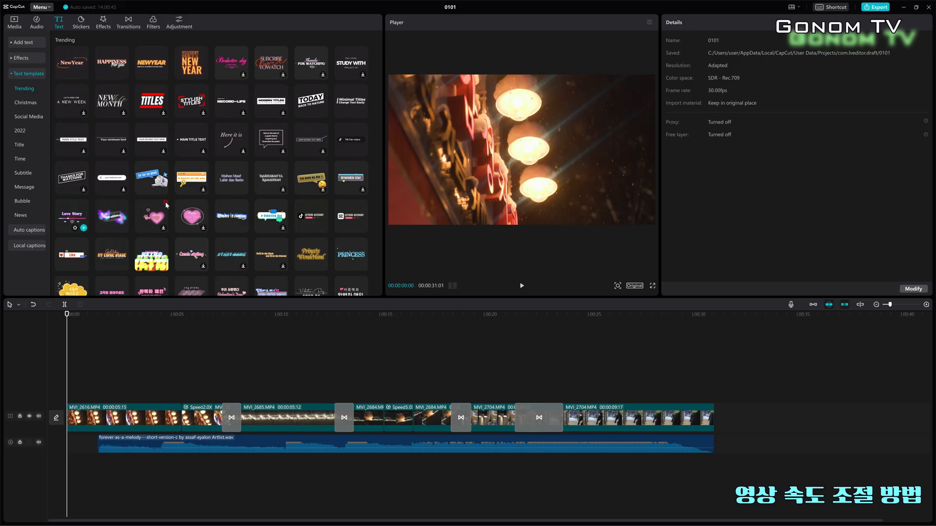
pyautogui.scroll(-3, 185, 213)
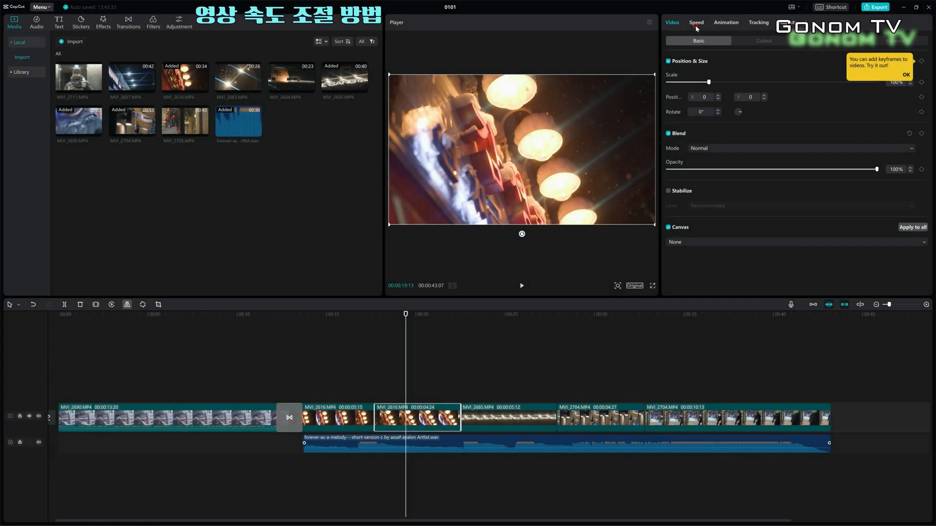
# Set the selected MVI_2616 segment's speed to 2.0x
pyautogui.click(697, 24)
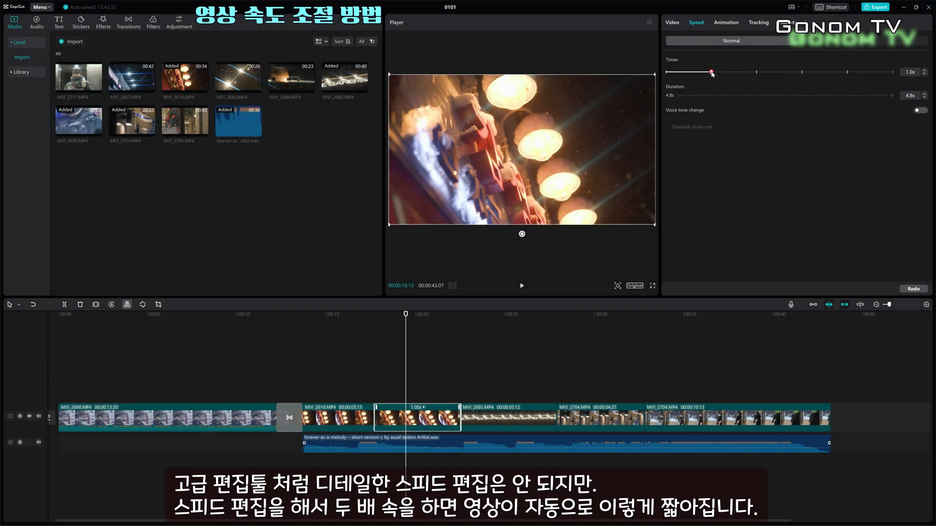
pyautogui.moveTo(731, 73); pyautogui.dragTo(757, 73)
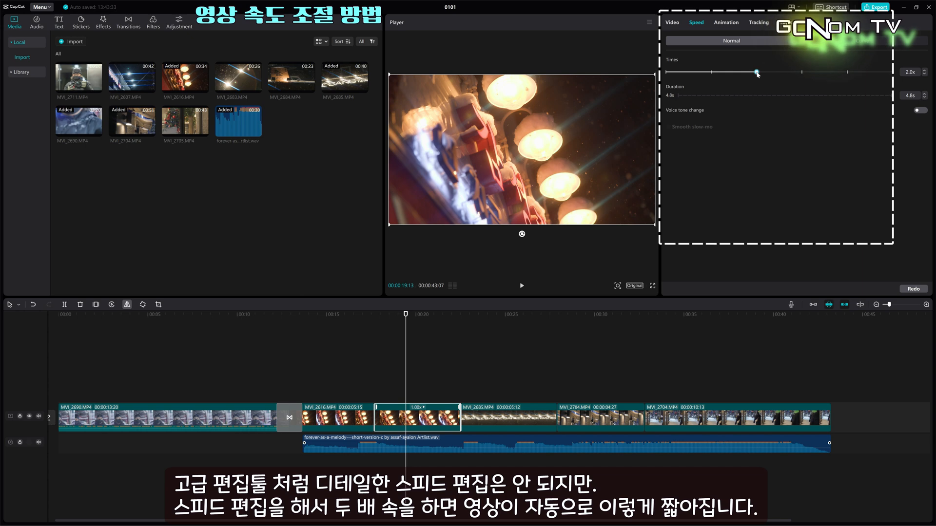
pyautogui.click(375, 399)
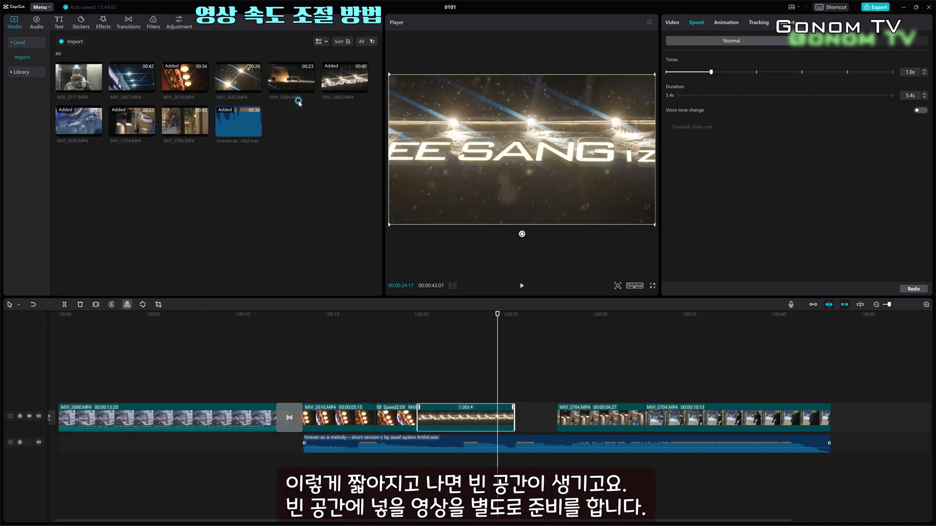
# Place MVI_2684.MP4 on a track above the main track at about 25 seconds and play it
pyautogui.moveTo(307, 84); pyautogui.dragTo(514, 391)
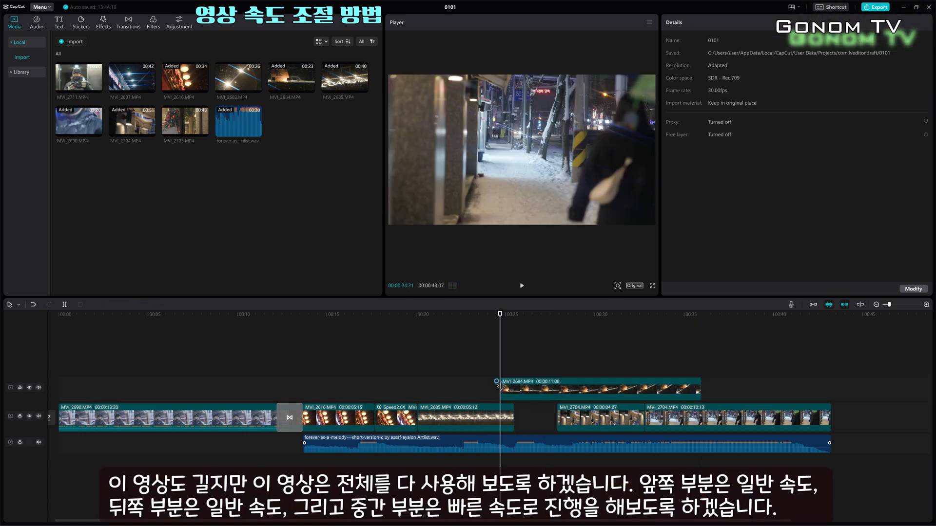
pyautogui.press('space')
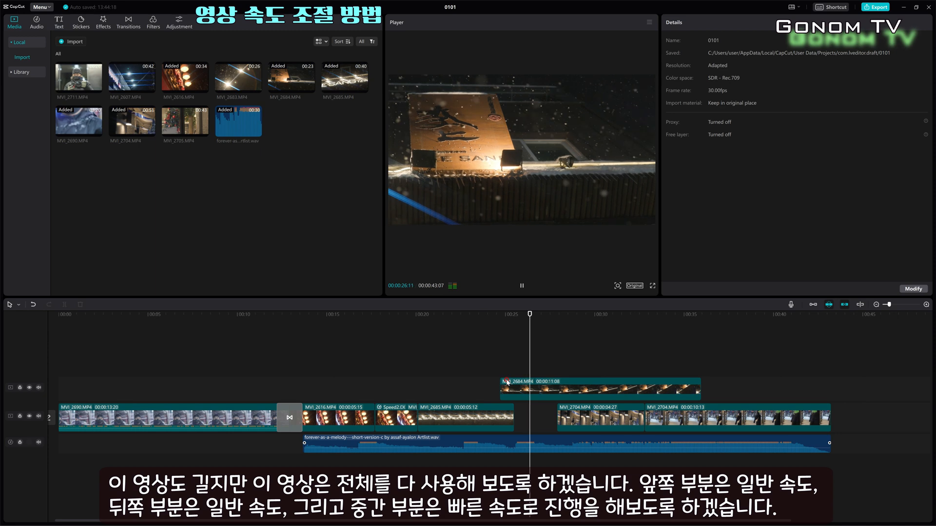
# Split the MVI_2684 clip at two points to isolate its middle section
pyautogui.click(534, 379)
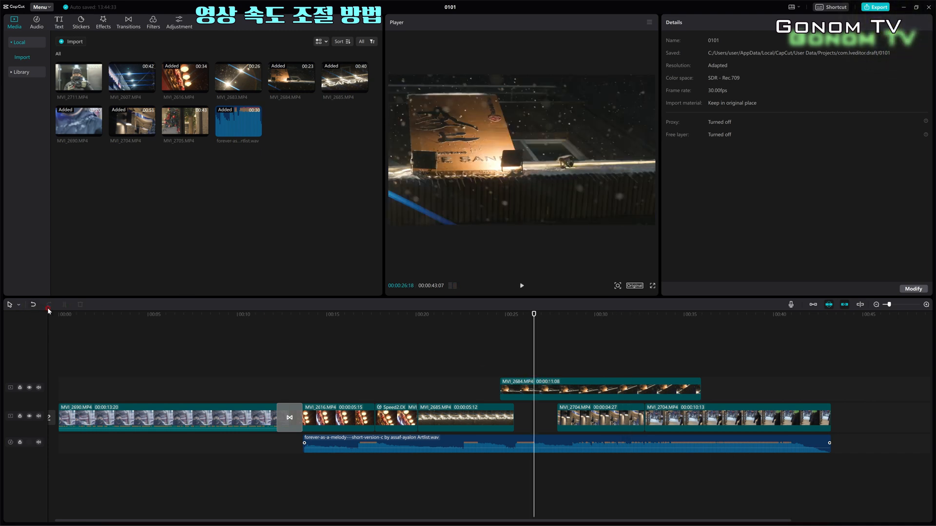
pyautogui.click(535, 387)
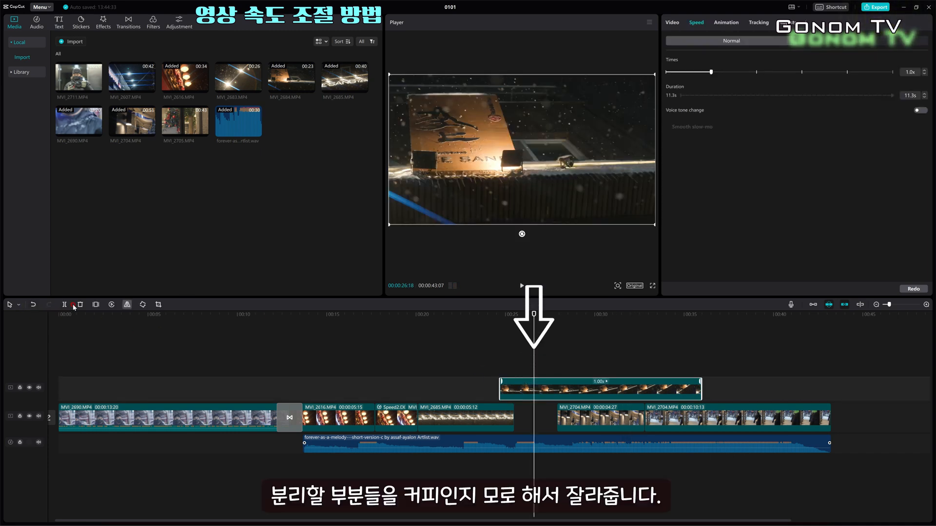
pyautogui.click(660, 386)
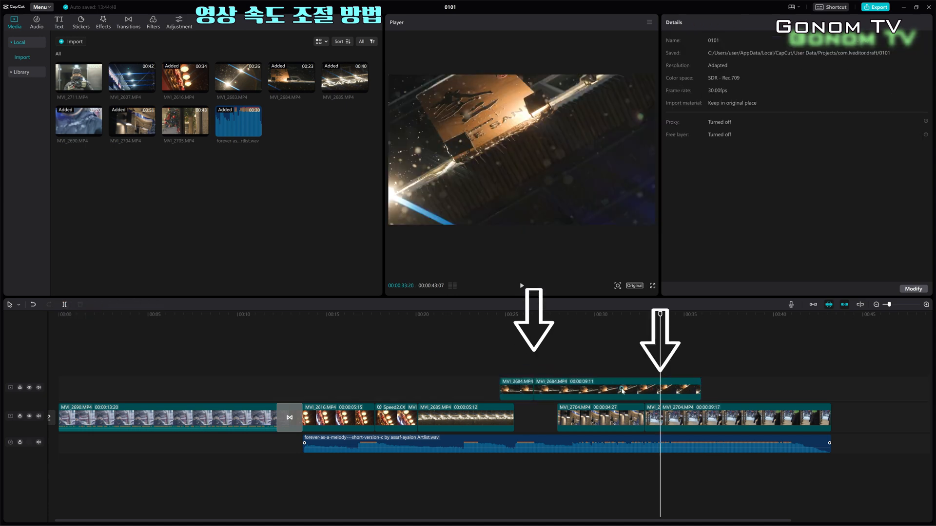
pyautogui.click(65, 305)
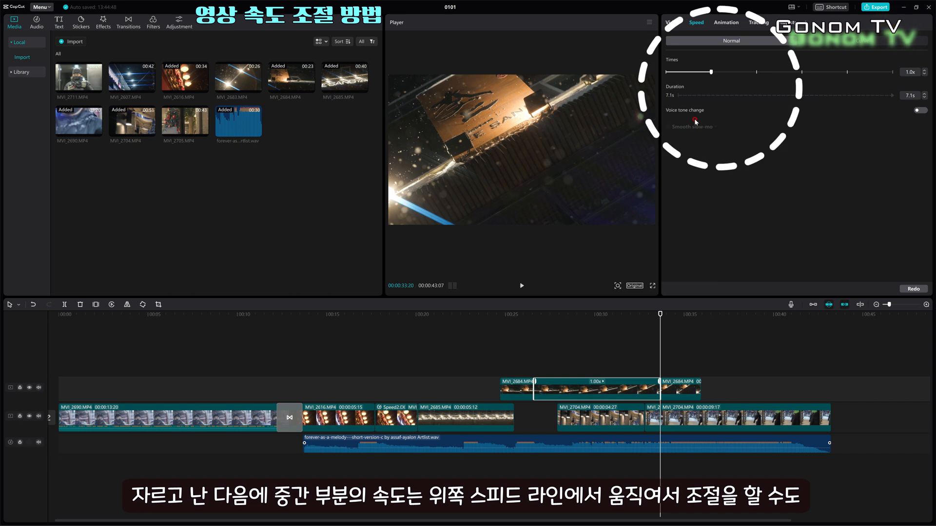
# Speed up the middle MVI_2684 segment to 10.0x
pyautogui.moveTo(711, 72); pyautogui.dragTo(803, 72)
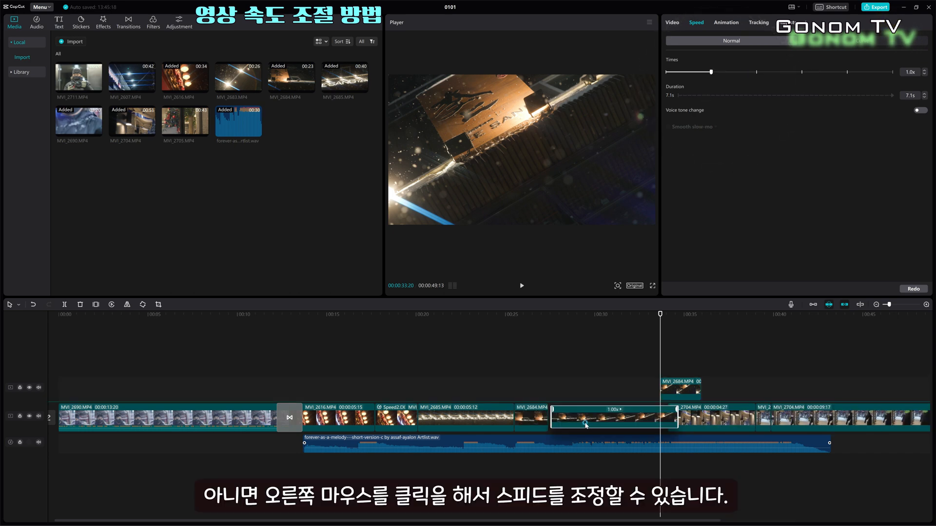
pyautogui.click(617, 384)
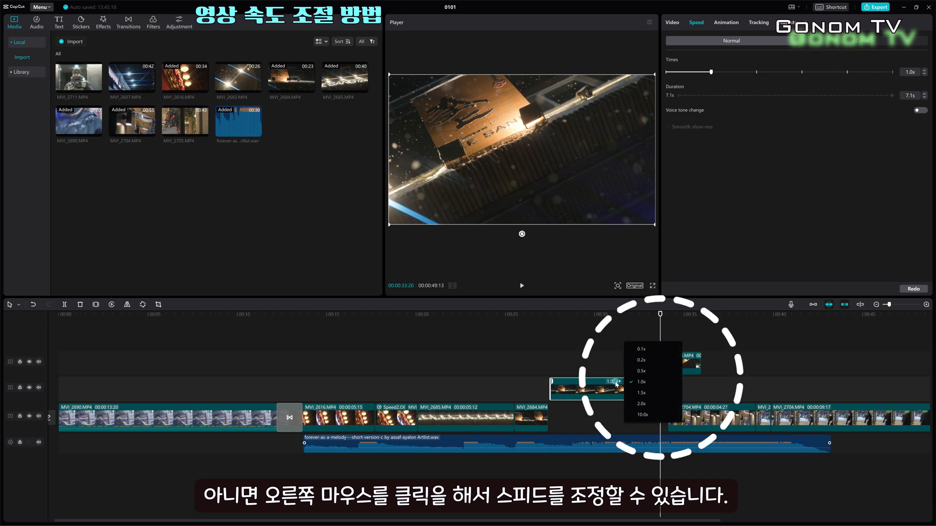
pyautogui.click(642, 404)
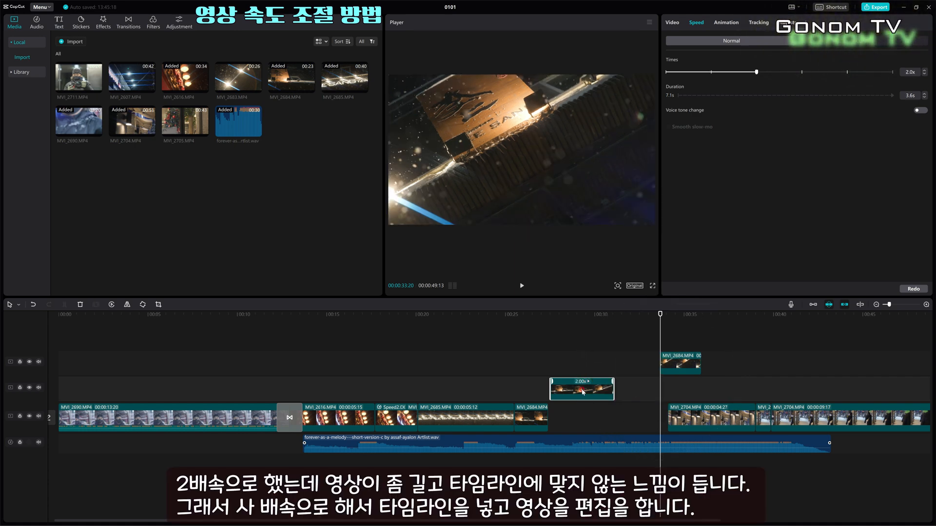
pyautogui.moveTo(756, 71); pyautogui.dragTo(847, 72)
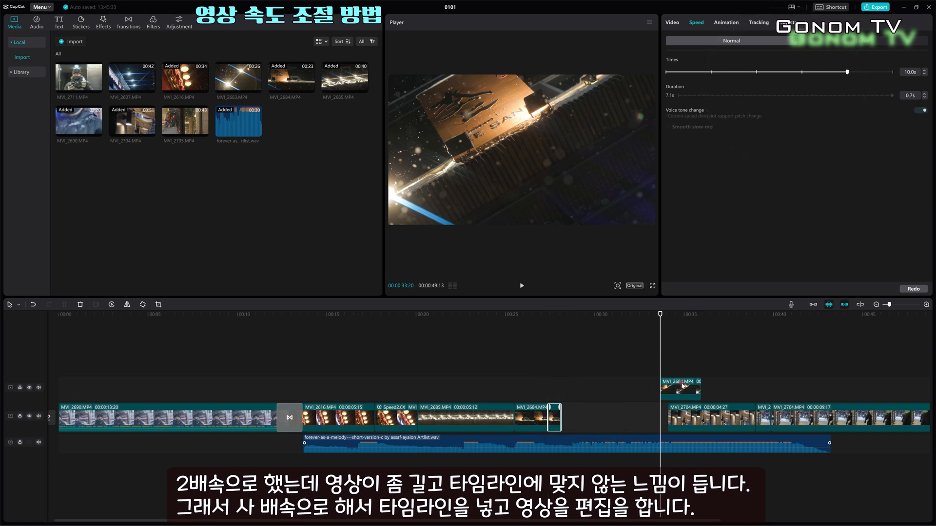
# Move the MVI_2684 segments into the gap on the main track and play back the result
pyautogui.moveTo(682, 387); pyautogui.dragTo(614, 409)
pyautogui.moveTo(797, 418); pyautogui.dragTo(714, 419)
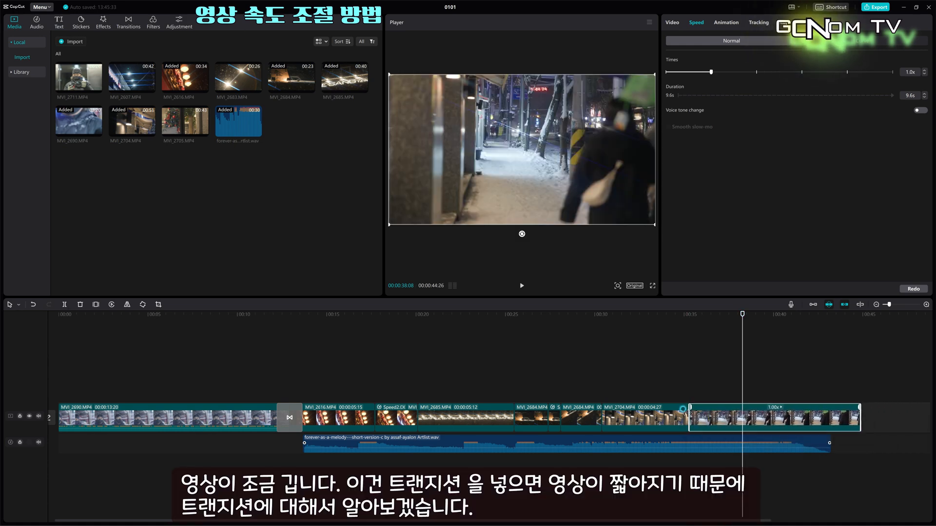
pyautogui.click(504, 381)
pyautogui.press('space')
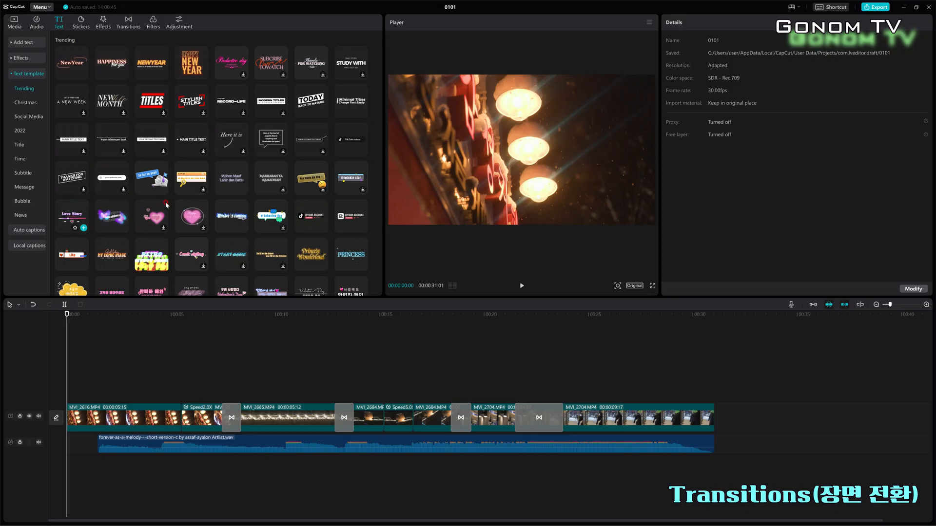
# Browse the Transitions library categories
pyautogui.scroll(-5, 185, 212)
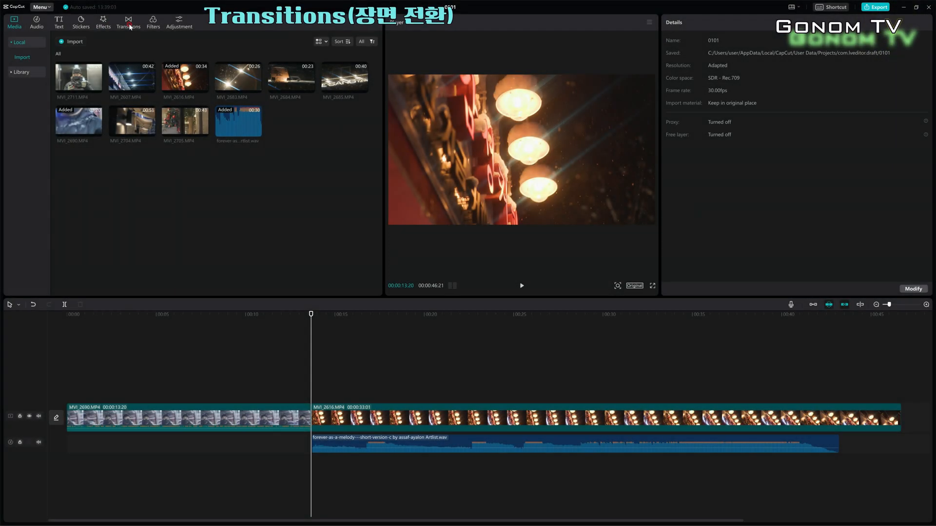
pyautogui.click(130, 25)
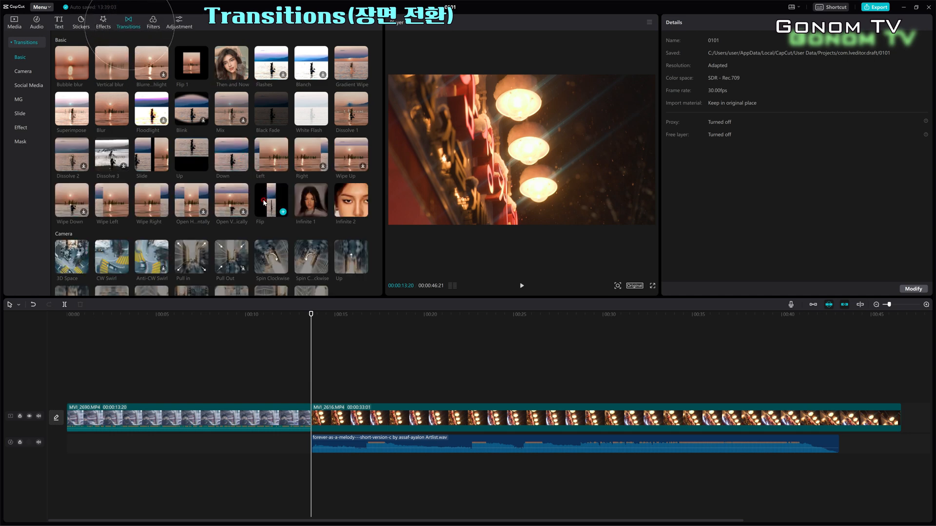
pyautogui.scroll(-1, 262, 195)
pyautogui.scroll(-10, 266, 200)
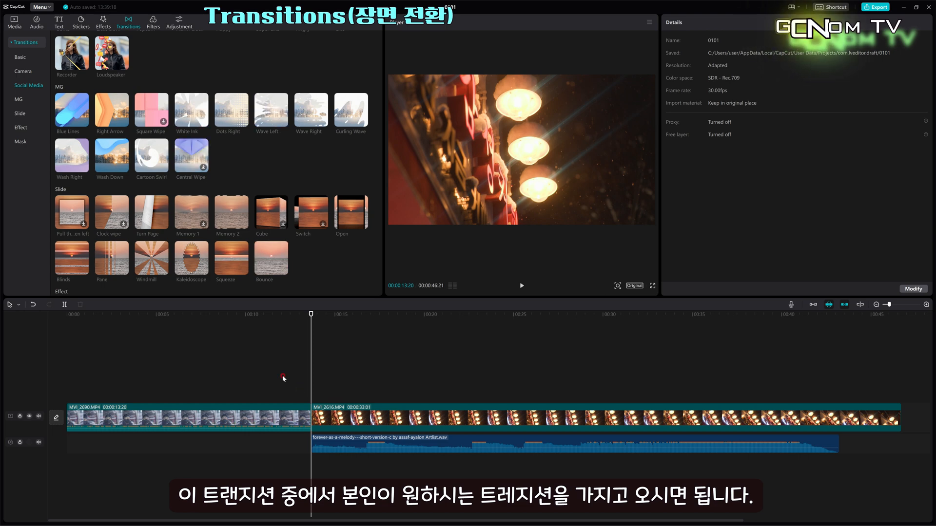
pyautogui.scroll(-2, 251, 264)
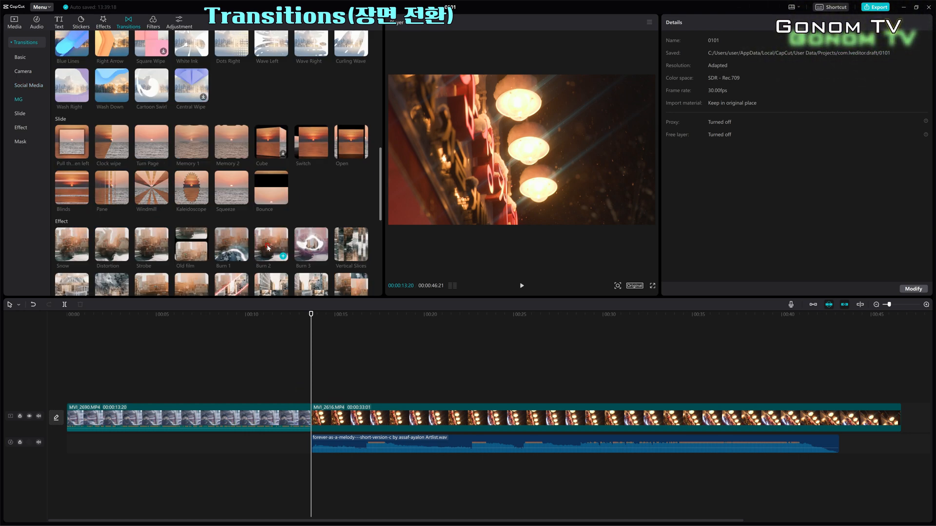
# Add the Burn 3 transition between the first two clips and play it
pyautogui.click(322, 256)
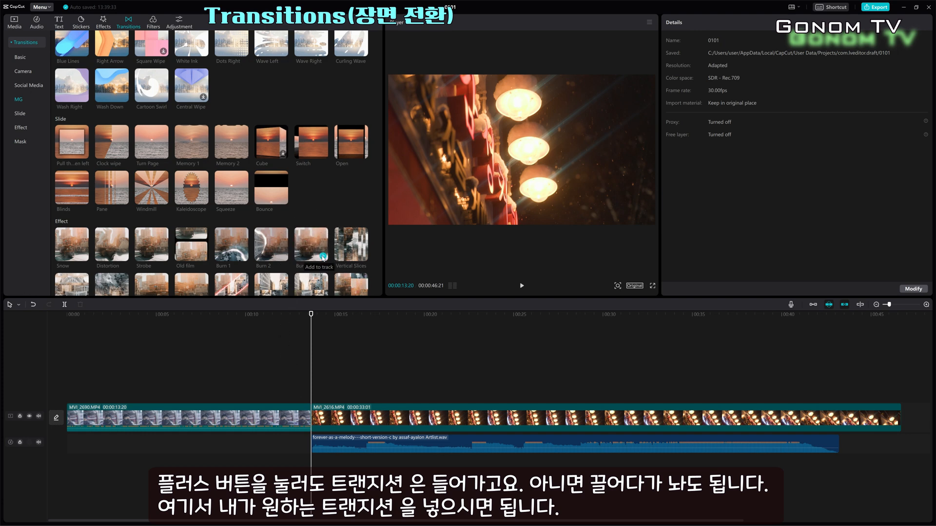
pyautogui.click(322, 418)
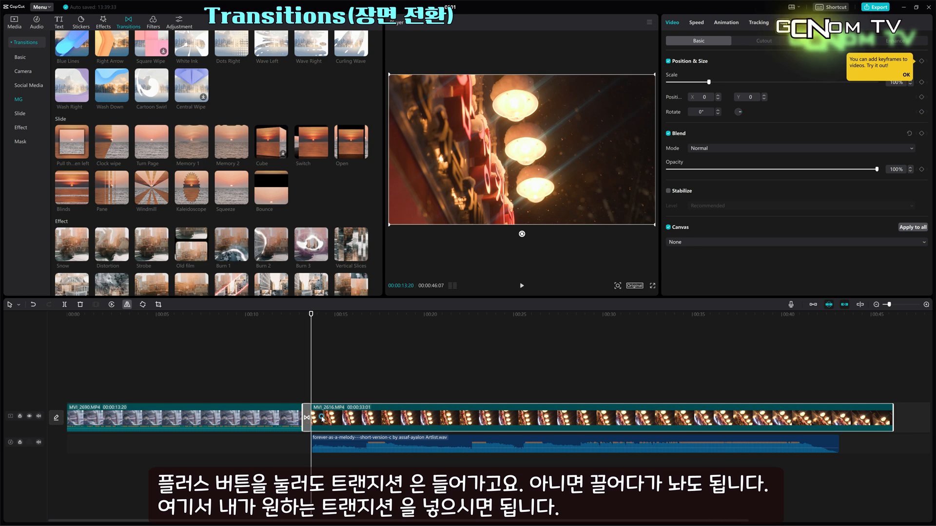
pyautogui.click(291, 399)
pyautogui.press('space')
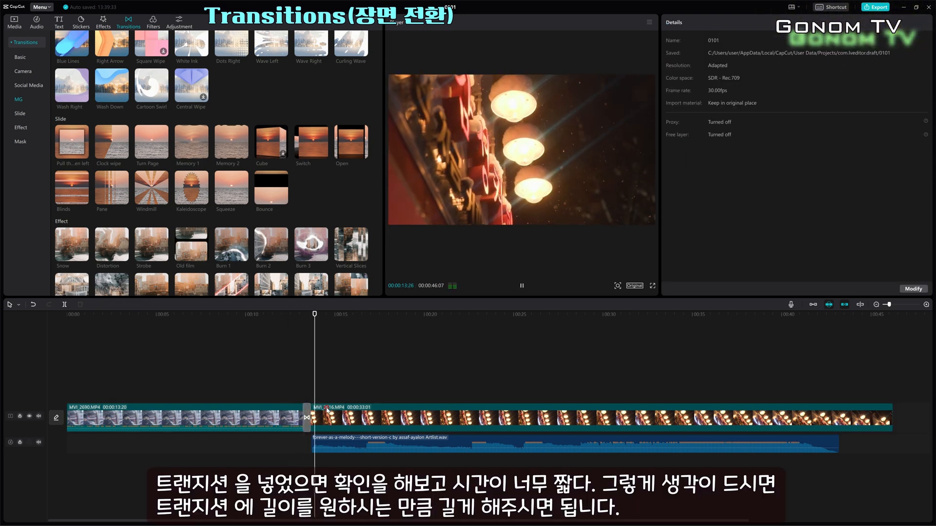
# Lengthen the Burn 3 transition to 1.5 s and play it back
pyautogui.click(306, 417)
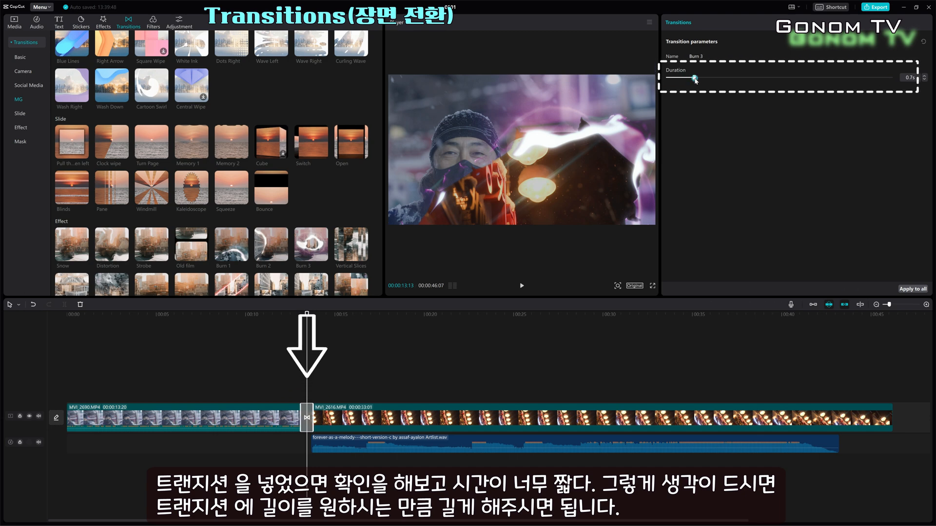
pyautogui.moveTo(708, 79); pyautogui.dragTo(730, 76)
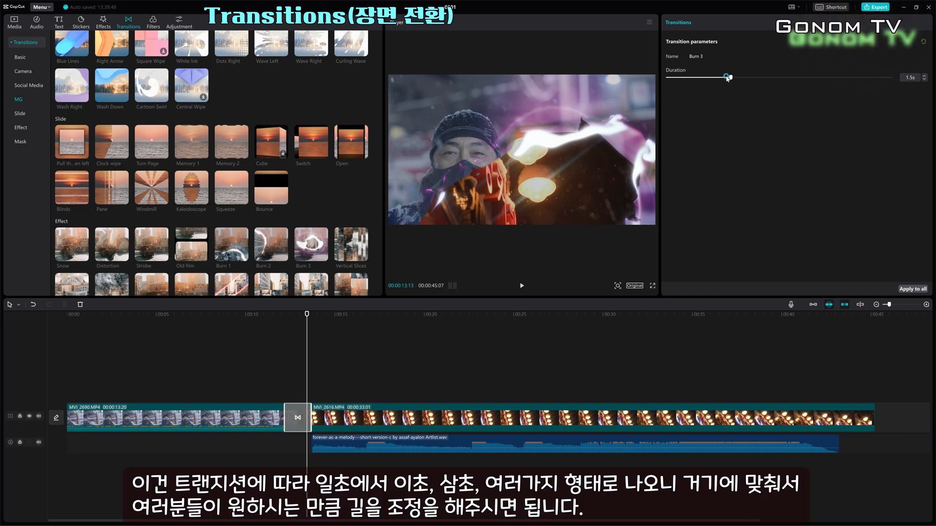
pyautogui.click(260, 373)
pyautogui.press('space')
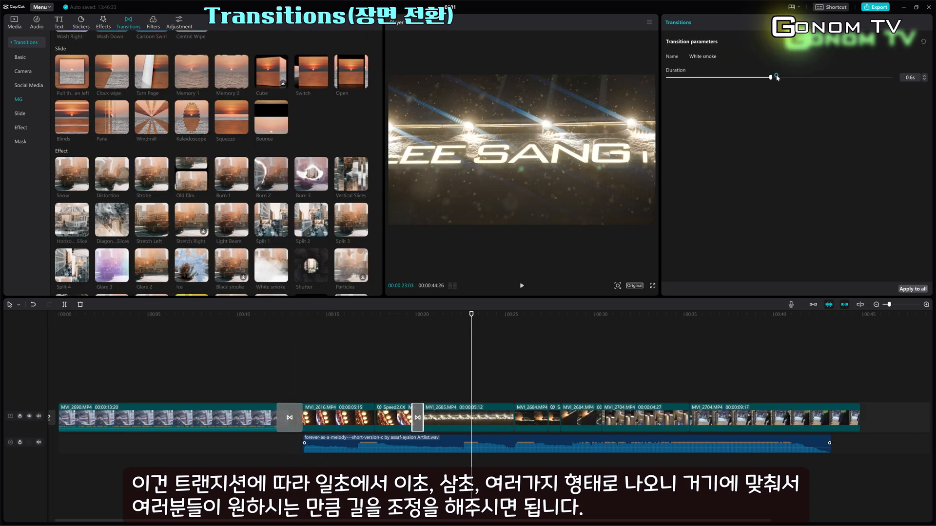
# Adjust the durations of the later transitions, setting the Ink transition to 2.3 s
pyautogui.moveTo(769, 76); pyautogui.dragTo(831, 74)
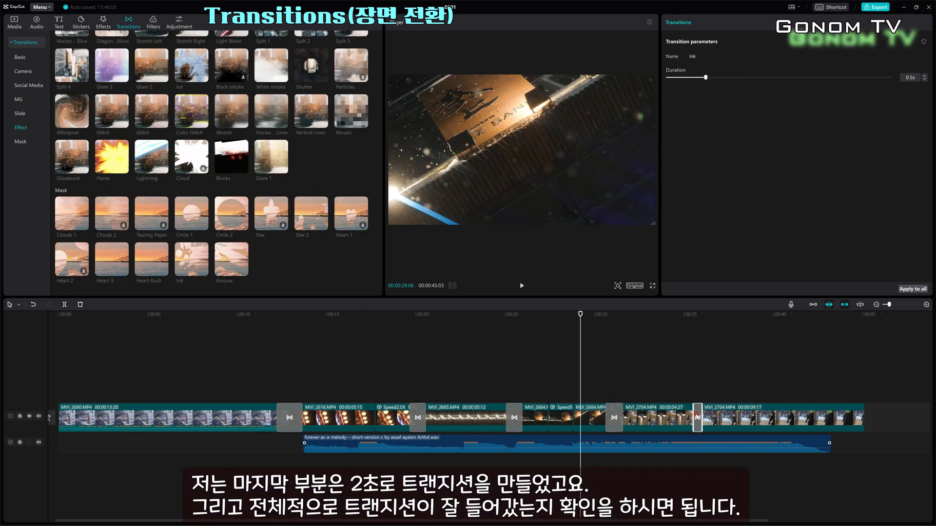
pyautogui.moveTo(876, 78); pyautogui.dragTo(846, 82)
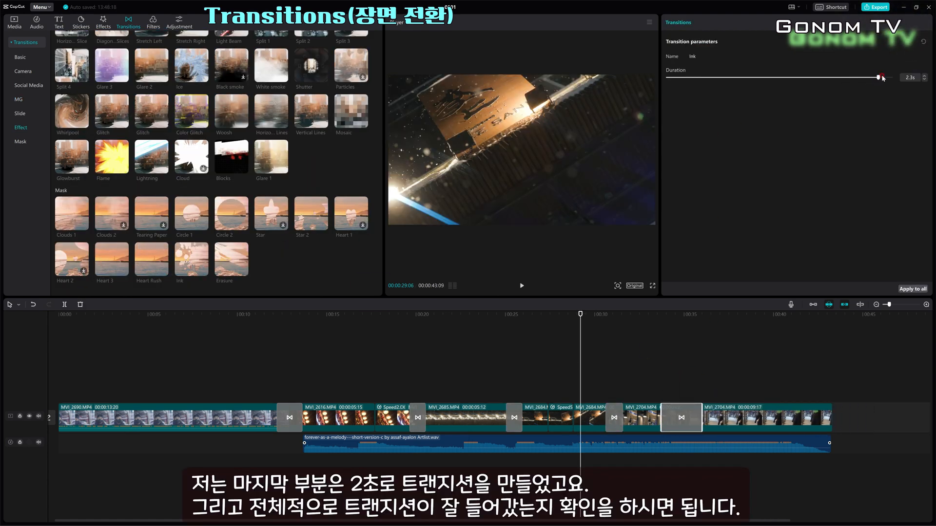
pyautogui.moveTo(882, 78); pyautogui.dragTo(883, 78)
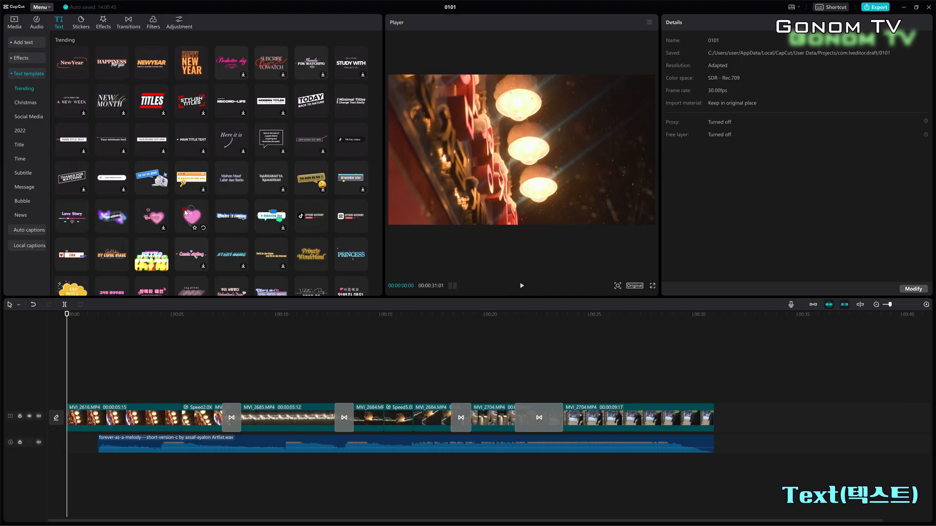
pyautogui.scroll(-5, 185, 212)
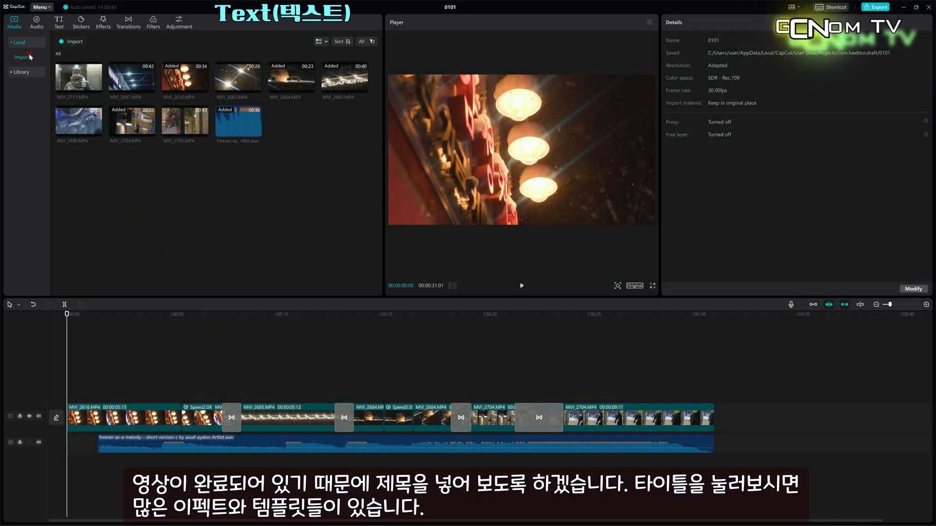
# Open the Christmas text templates and add the Stocking template to a new track at the start of the timeline
pyautogui.click(58, 22)
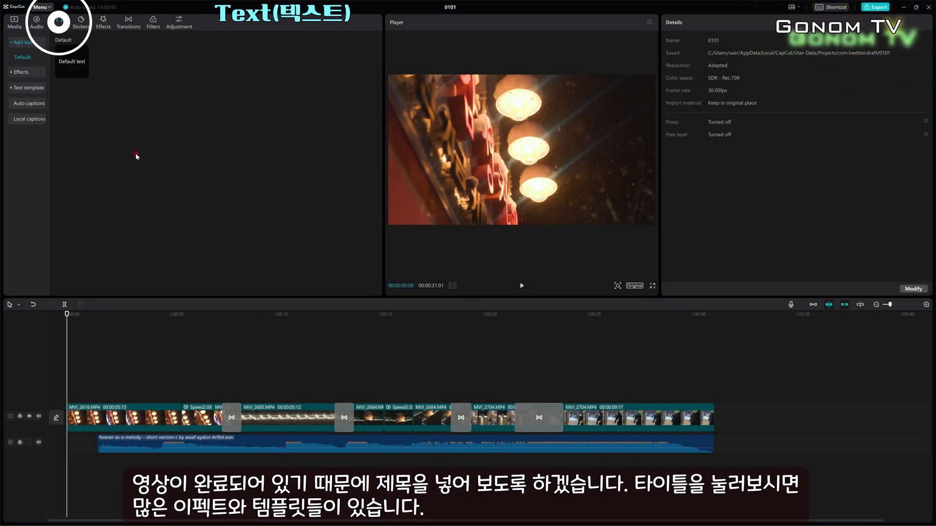
pyautogui.click(29, 72)
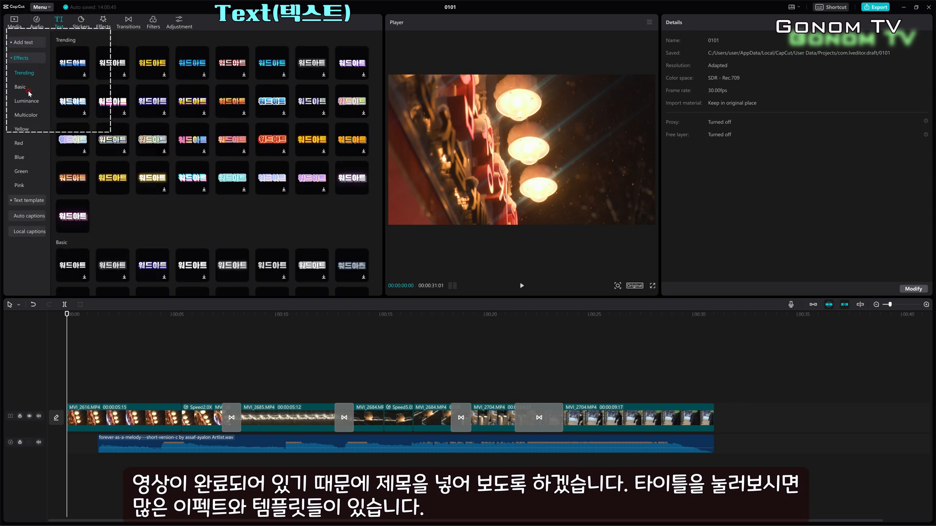
pyautogui.click(34, 201)
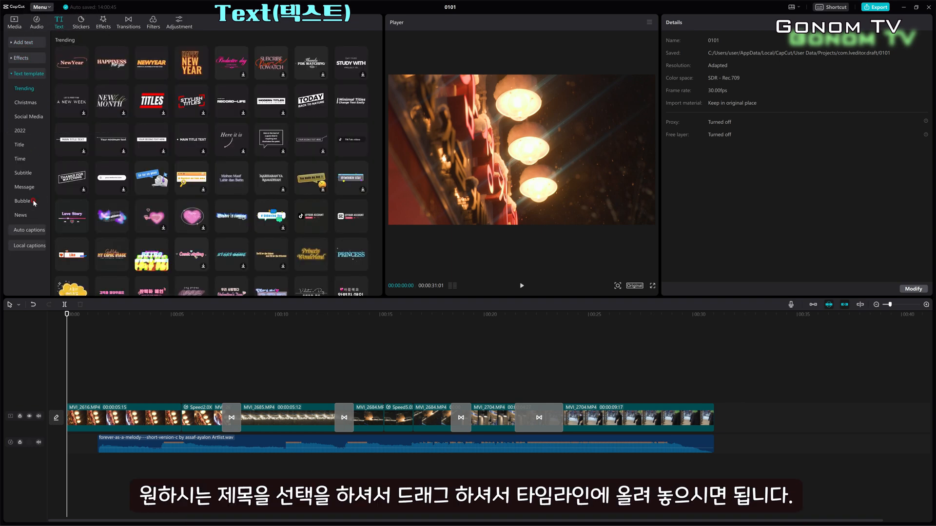
pyautogui.scroll(-5, 186, 213)
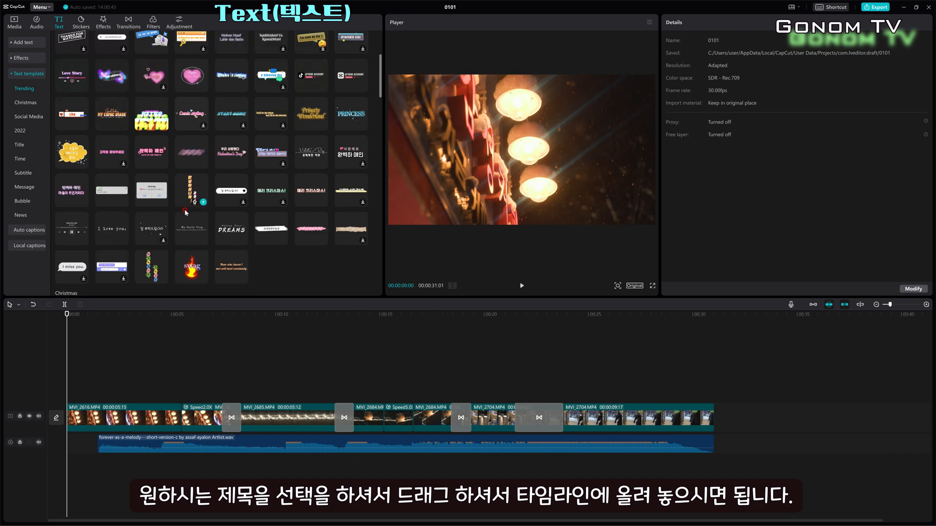
pyautogui.scroll(-3, 185, 212)
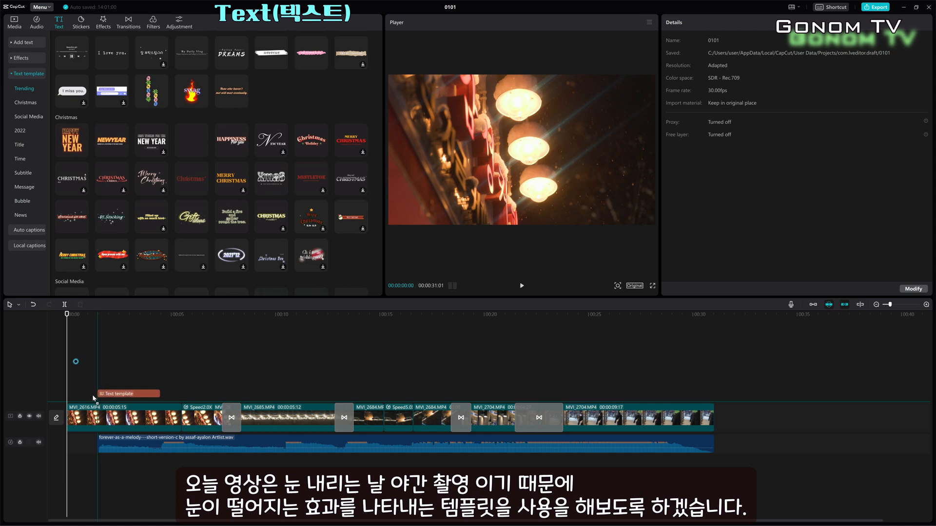
pyautogui.moveTo(86, 401); pyautogui.dragTo(86, 398)
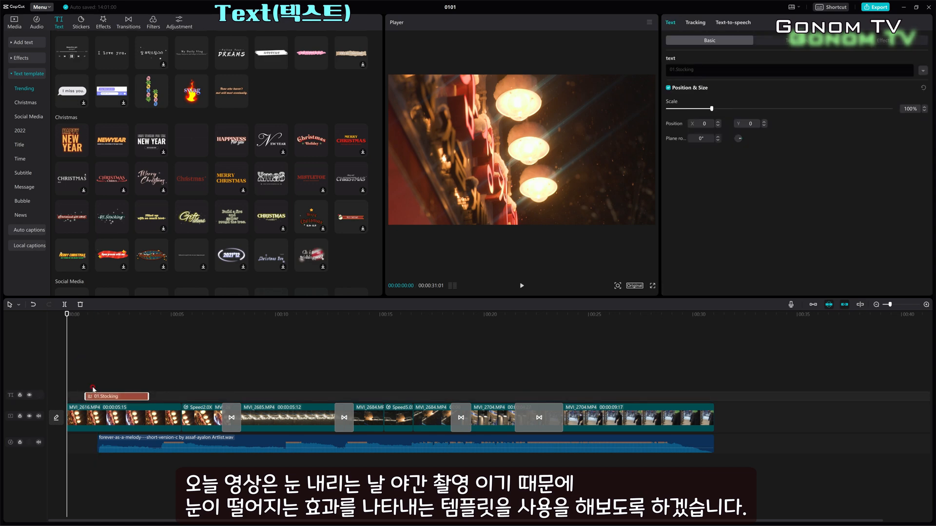
# Play the opening title template to preview its animation
pyautogui.click(88, 388)
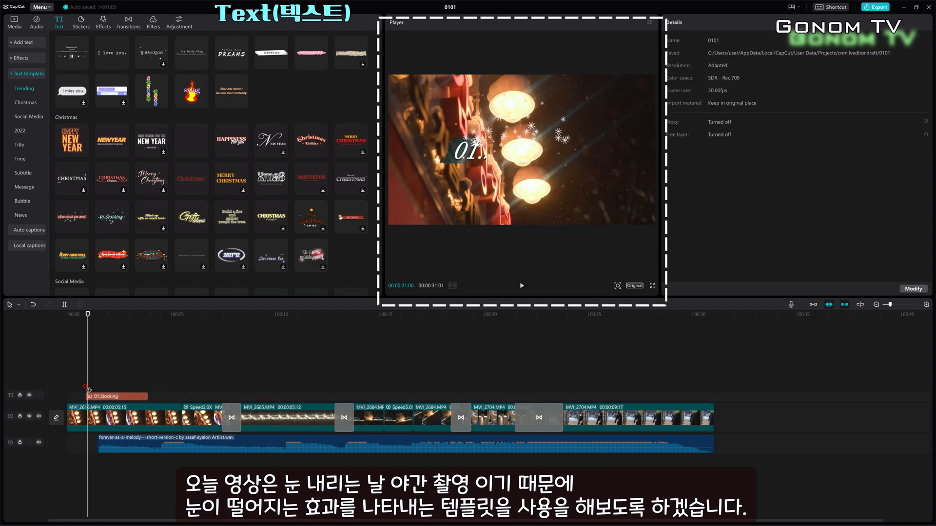
pyautogui.press('space')
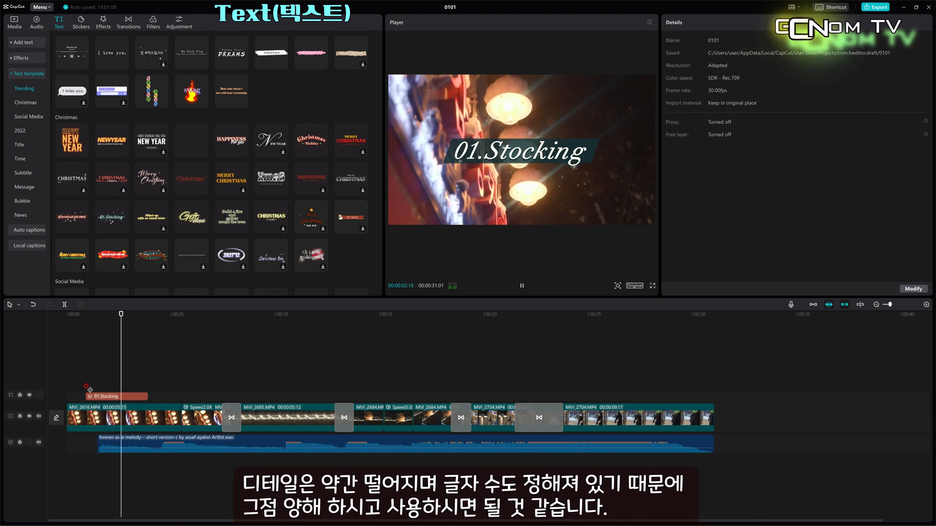
pyautogui.press('space')
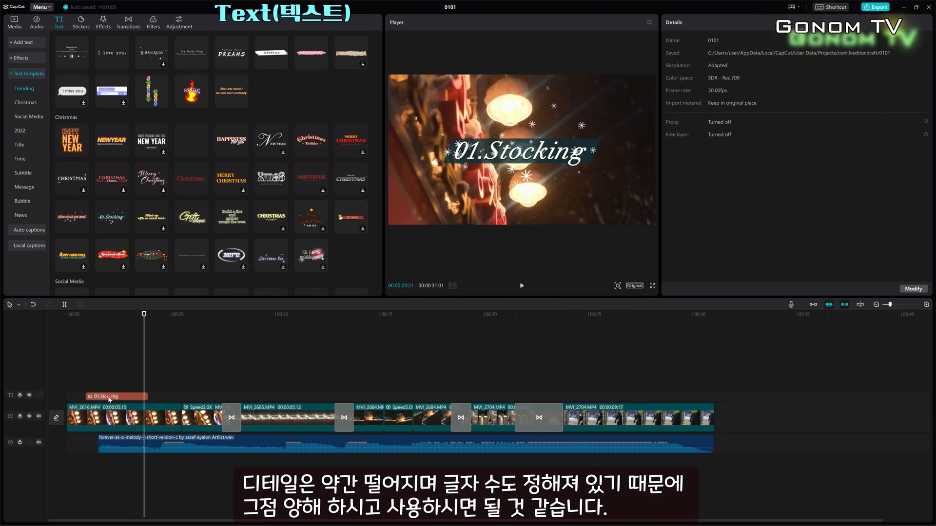
# Replace the title template's text with "캡컷 영상 편집"
pyautogui.click(109, 398)
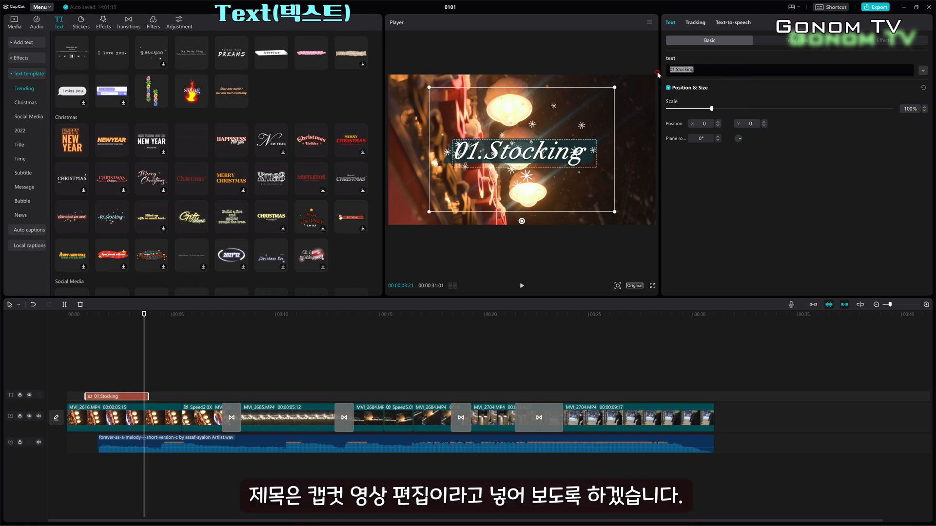
pyautogui.write('캡컷 영상편집')
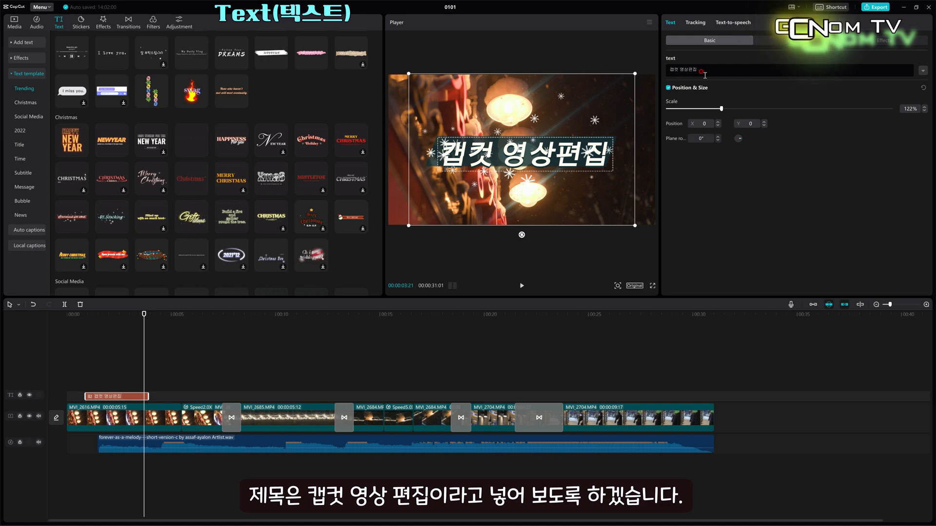
pyautogui.click(687, 69)
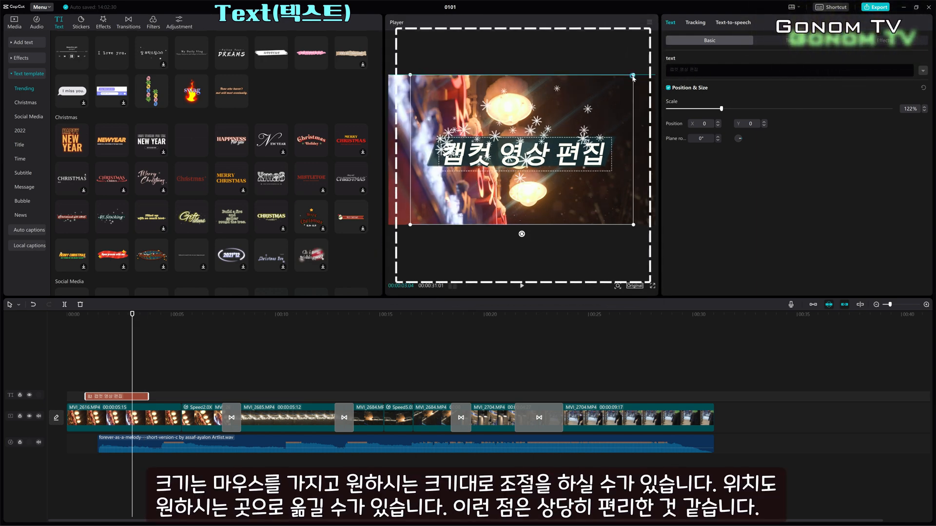
# Shrink the opening title to about 53% and move it to the lower right of the frame
pyautogui.moveTo(606, 97)
pyautogui.mouseDown()
pyautogui.moveTo(585, 110)
pyautogui.moveTo(593, 106)
pyautogui.mouseUp()
pyautogui.moveTo(534, 156); pyautogui.dragTo(602, 172)
pyautogui.moveTo(527, 123); pyautogui.dragTo(562, 146)
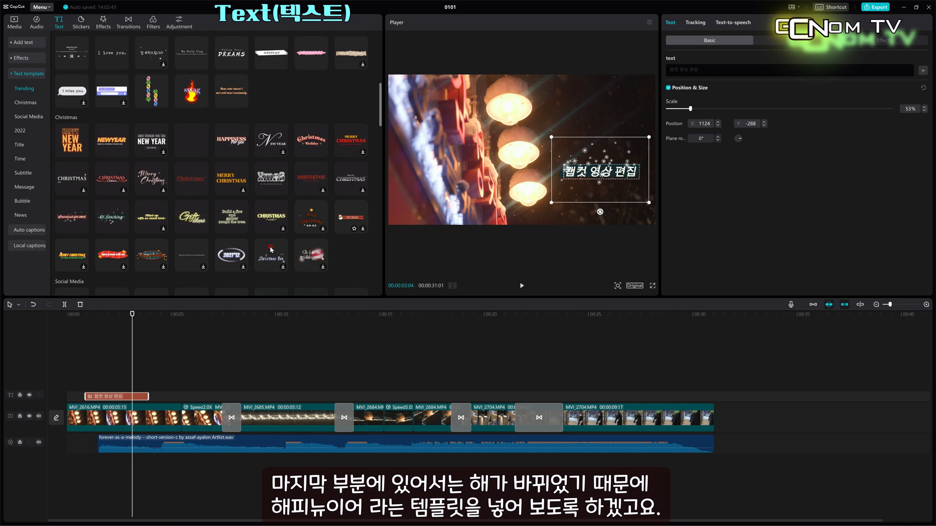
# Add the Happy New Year text template to the timeline near the end of the video
pyautogui.click(239, 370)
pyautogui.click(647, 394)
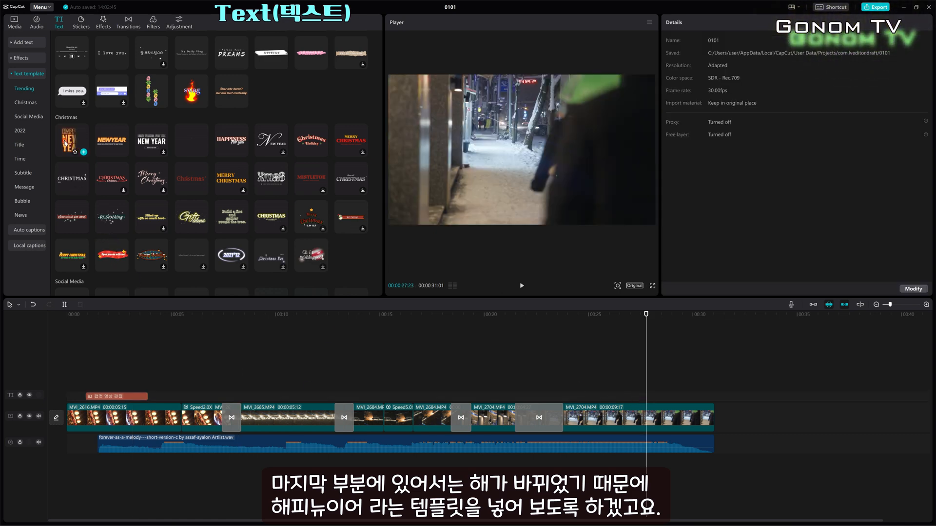
pyautogui.moveTo(640, 401); pyautogui.dragTo(632, 399)
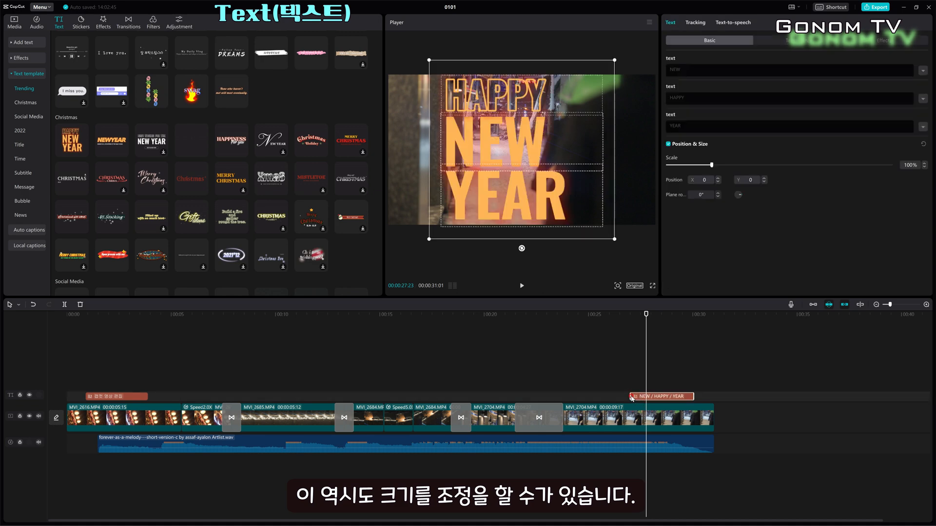
# Shrink the Happy New Year title to about 49% and place it at the frame's left with a slight tilt
pyautogui.moveTo(614, 61); pyautogui.dragTo(562, 106)
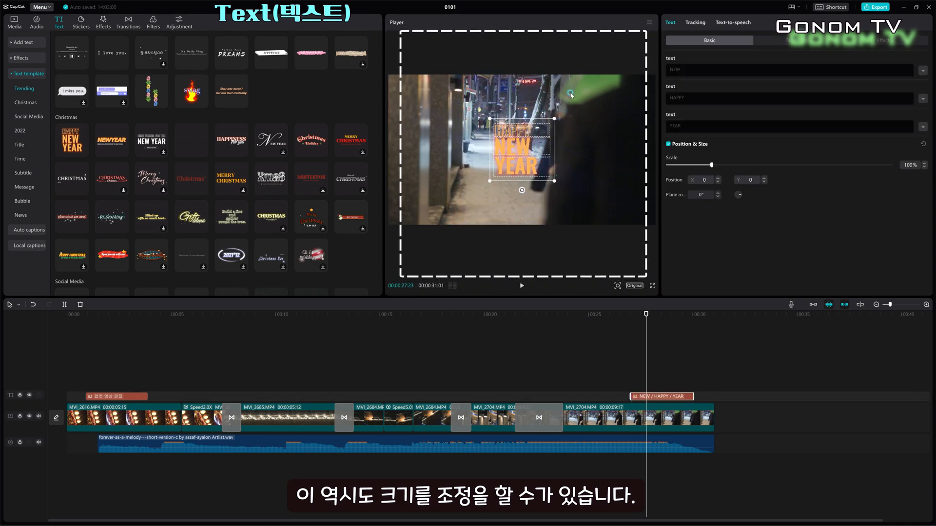
pyautogui.moveTo(507, 141); pyautogui.dragTo(479, 156)
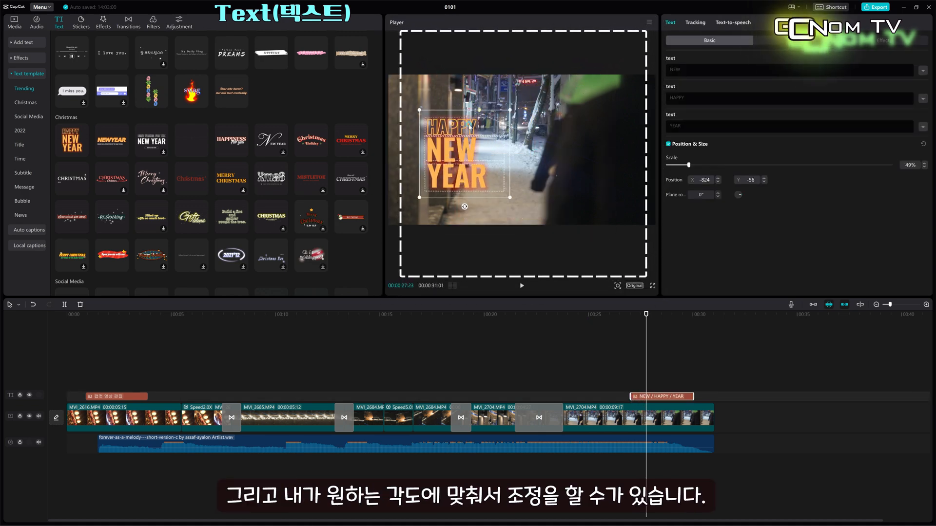
pyautogui.moveTo(488, 218); pyautogui.dragTo(478, 218)
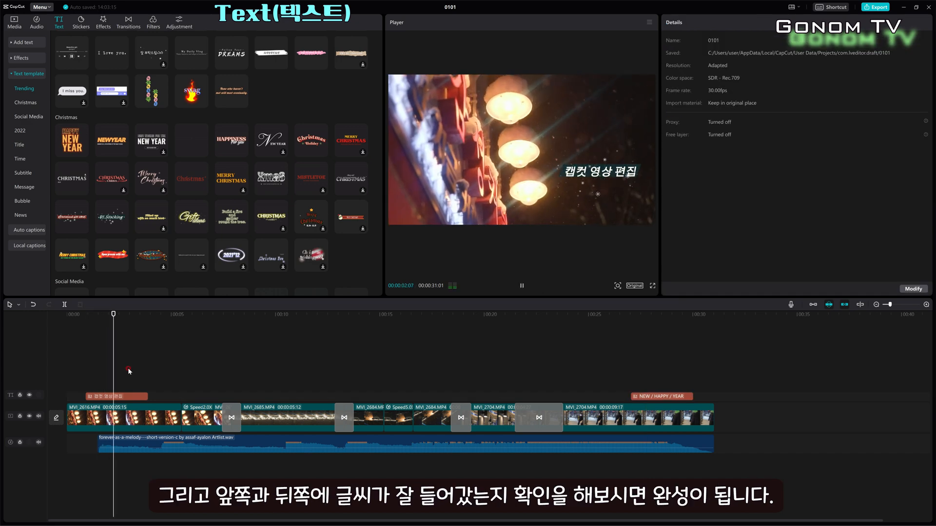
# Play back the opening and closing titles to check them
pyautogui.click(637, 374)
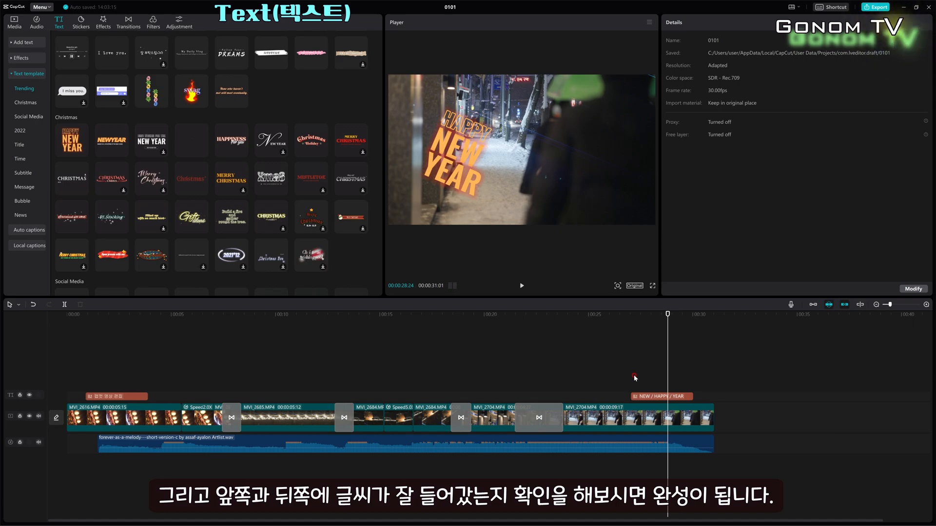
pyautogui.click(630, 379)
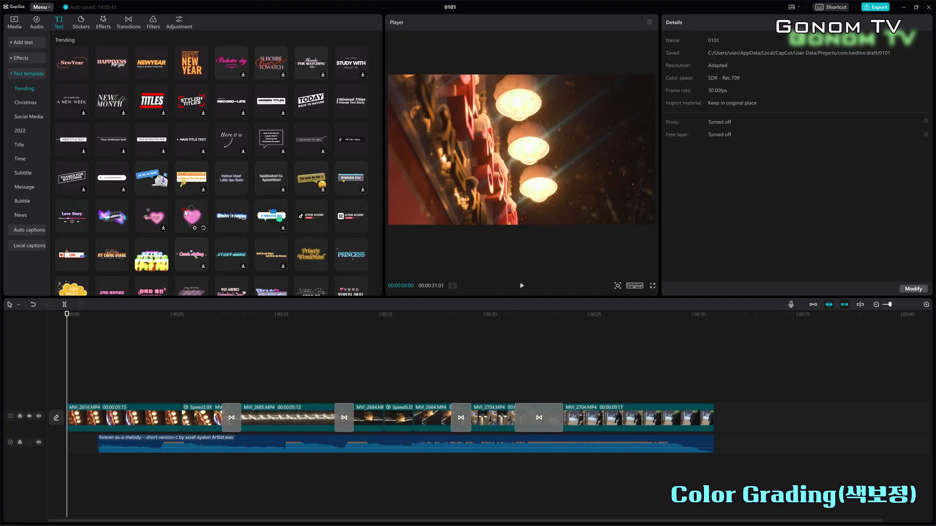
pyautogui.scroll(-5, 185, 212)
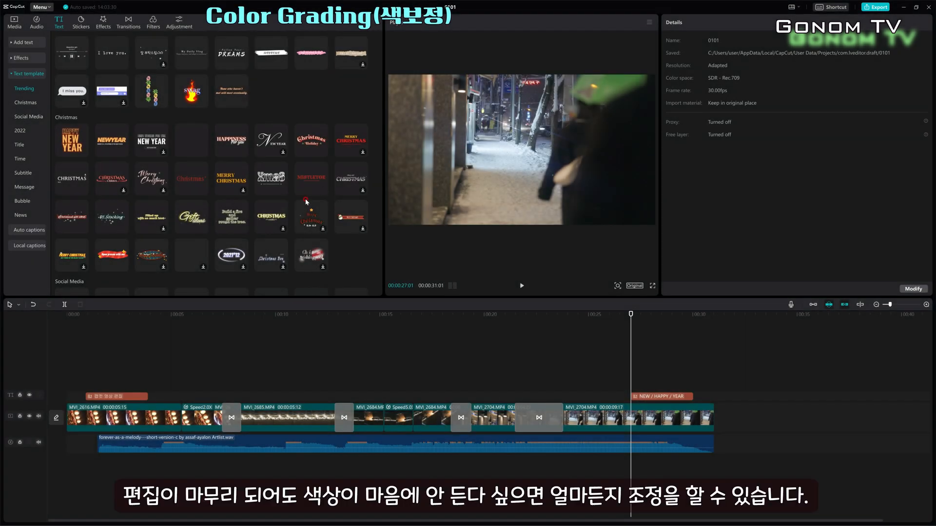
# Apply the Cinematic 7-Rec709gamma2.4-64 LUT as an adjustment clip stretched across the whole video
pyautogui.click(179, 28)
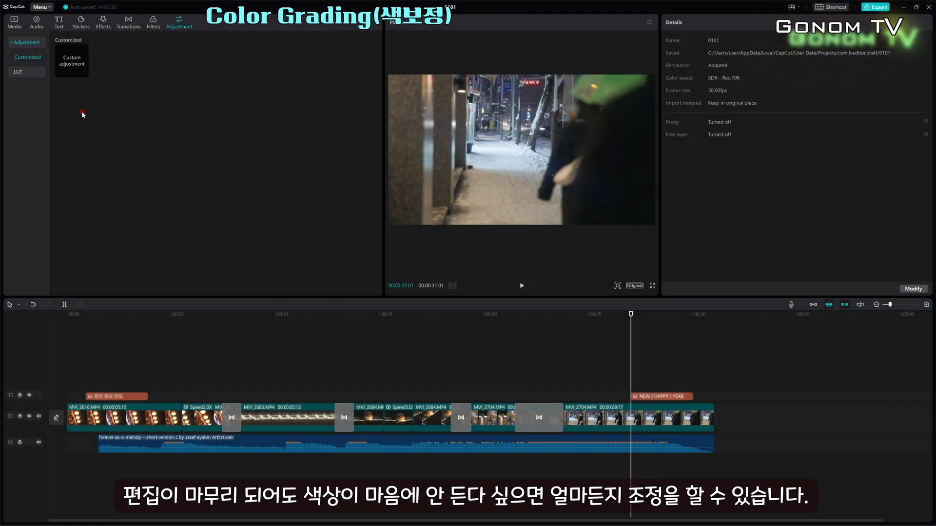
pyautogui.click(22, 72)
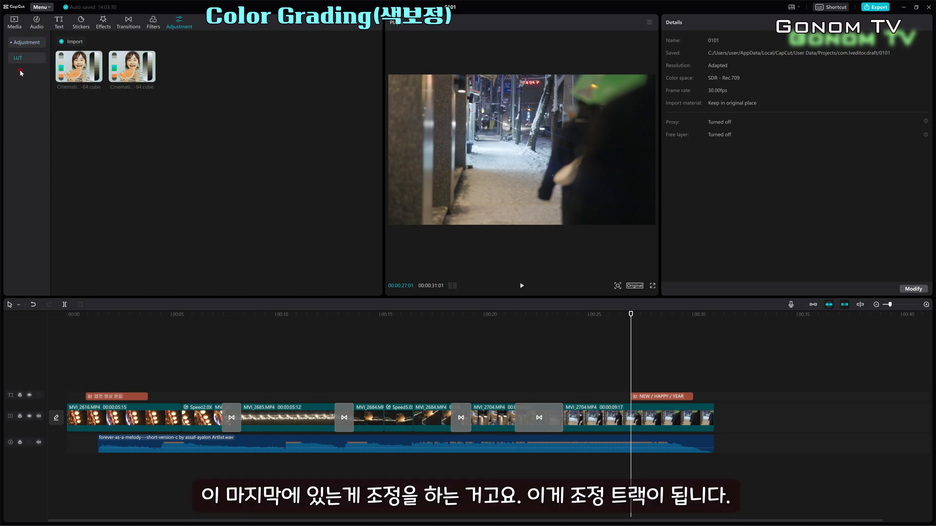
pyautogui.click(72, 43)
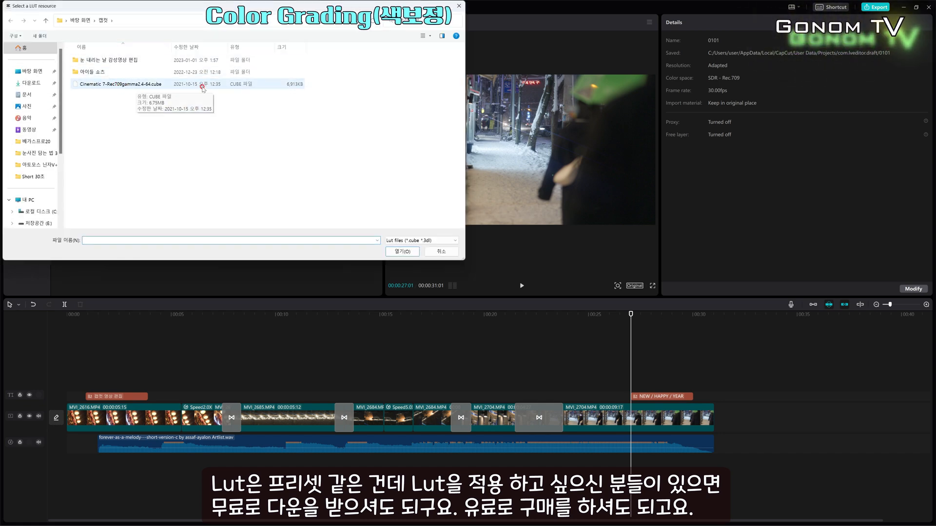
pyautogui.click(460, 7)
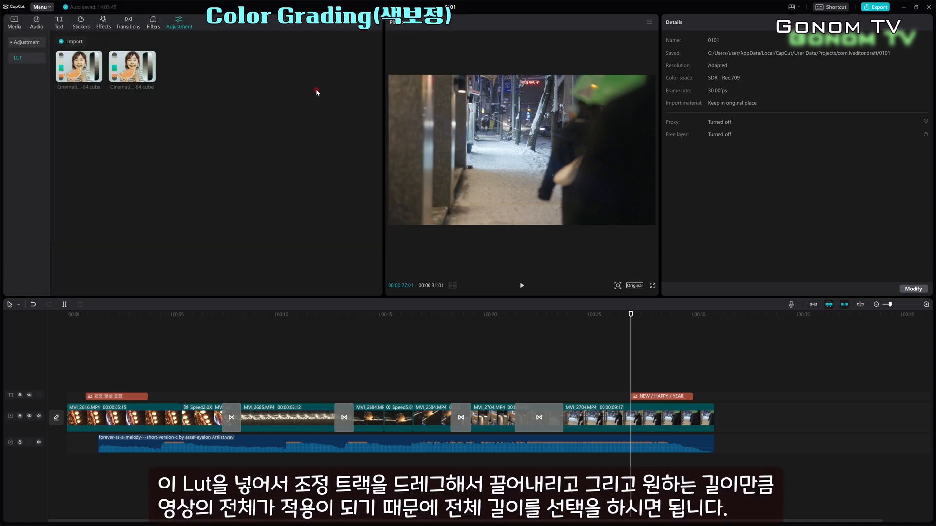
pyautogui.moveTo(78, 68); pyautogui.dragTo(66, 387)
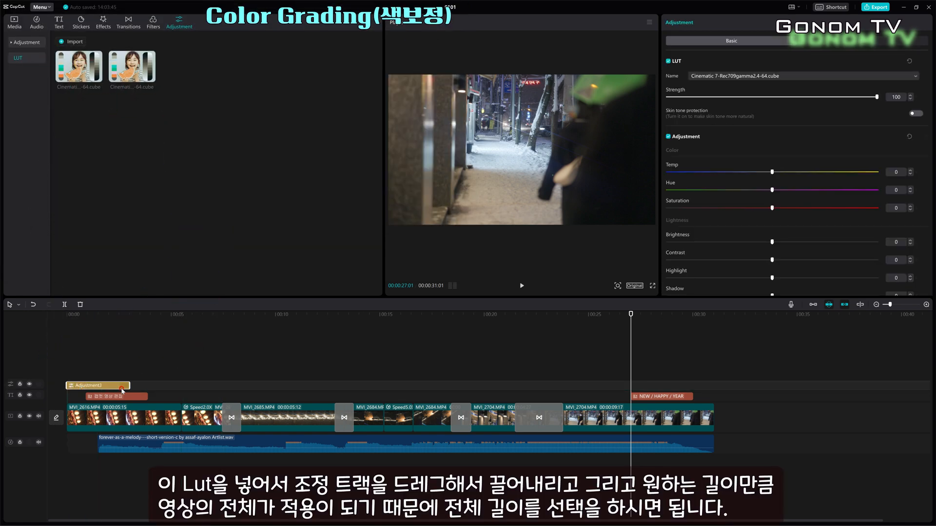
pyautogui.moveTo(129, 386); pyautogui.dragTo(713, 386)
# Try the adjustment's temperature, brightness, shadow and sharpen sliders
pyautogui.moveTo(877, 97)
pyautogui.mouseDown()
pyautogui.moveTo(673, 97)
pyautogui.moveTo(664, 111)
pyautogui.mouseUp()
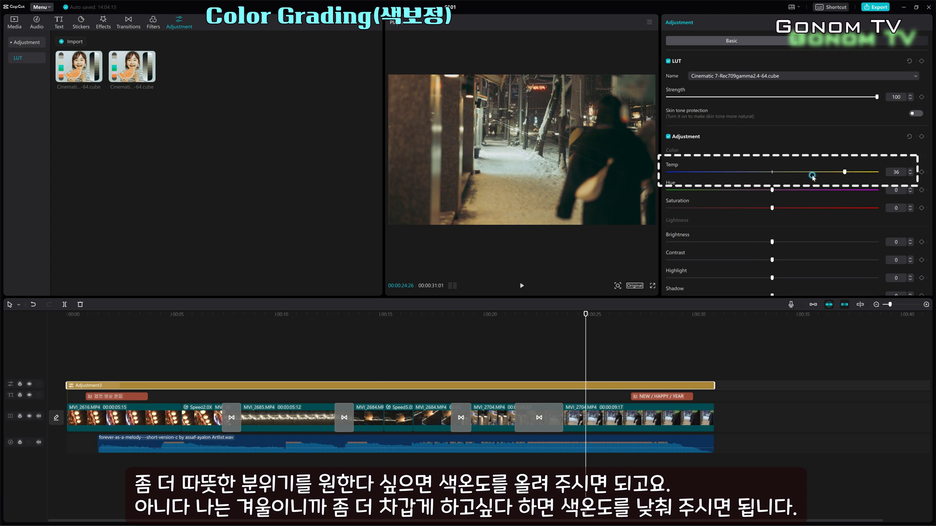
pyautogui.moveTo(737, 179); pyautogui.dragTo(768, 177)
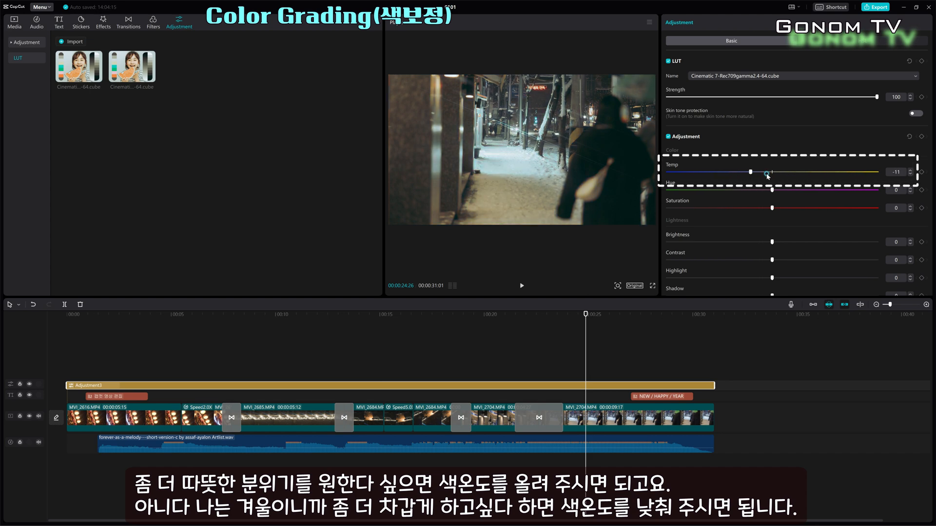
pyautogui.moveTo(773, 242); pyautogui.dragTo(824, 242)
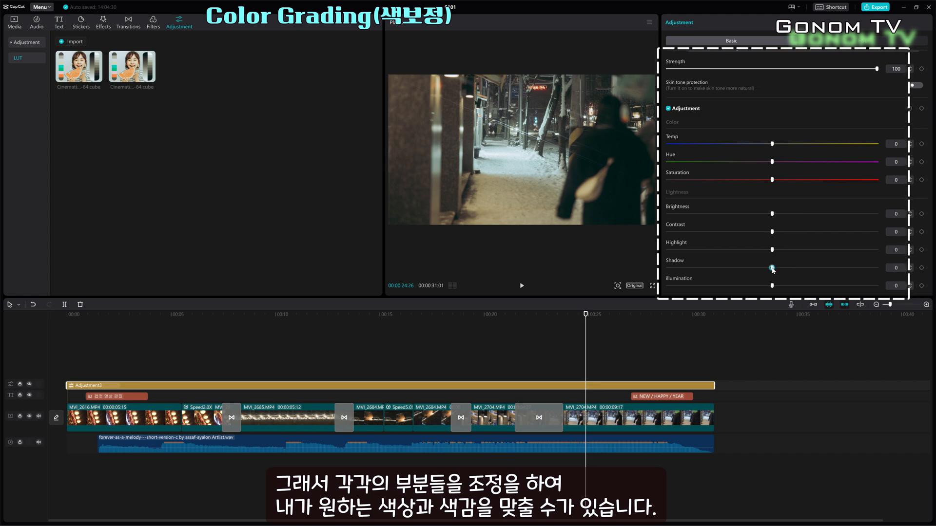
pyautogui.moveTo(736, 270); pyautogui.dragTo(774, 268)
pyautogui.scroll(-2, 790, 263)
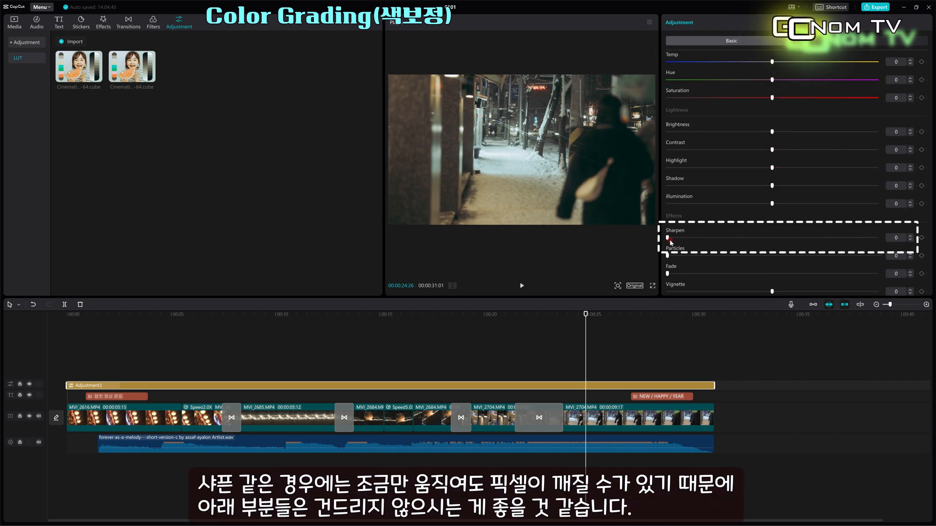
pyautogui.moveTo(668, 238); pyautogui.dragTo(719, 240)
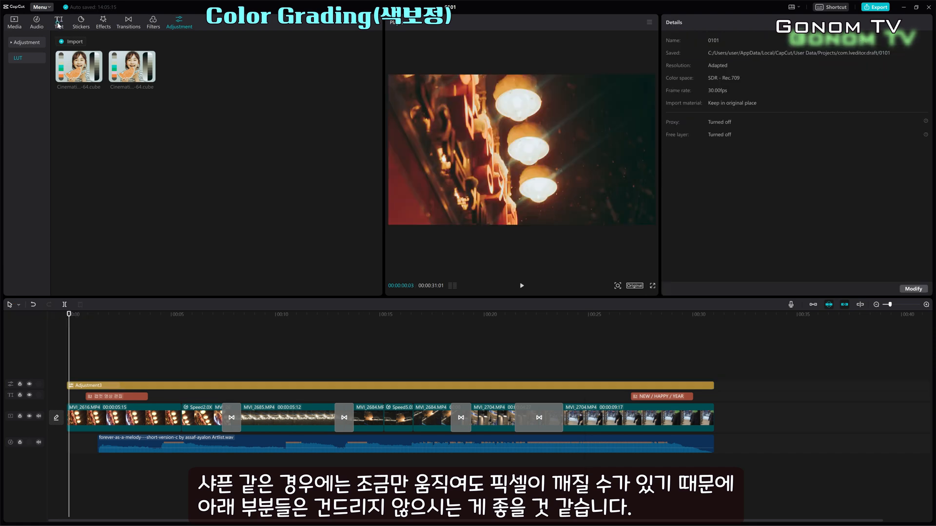
# Browse the Stickers, Effects and Filters libraries
pyautogui.click(59, 22)
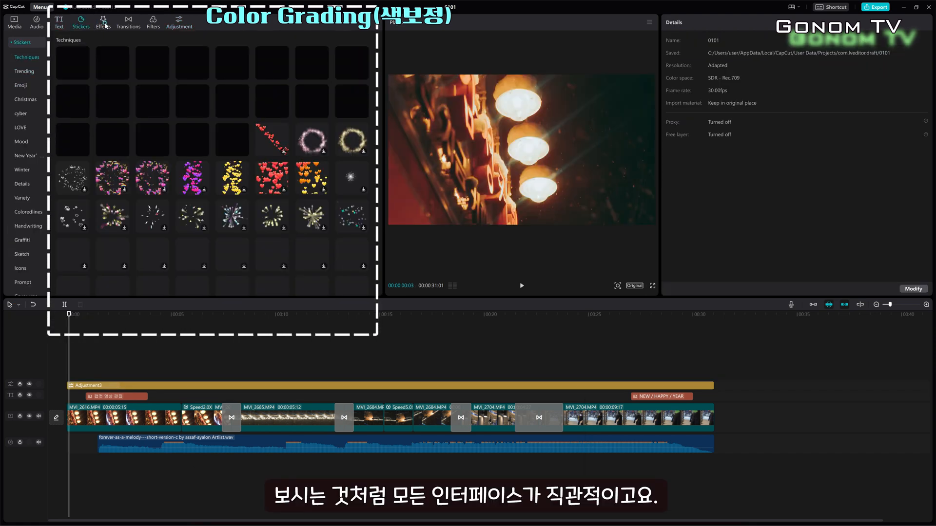
pyautogui.click(136, 24)
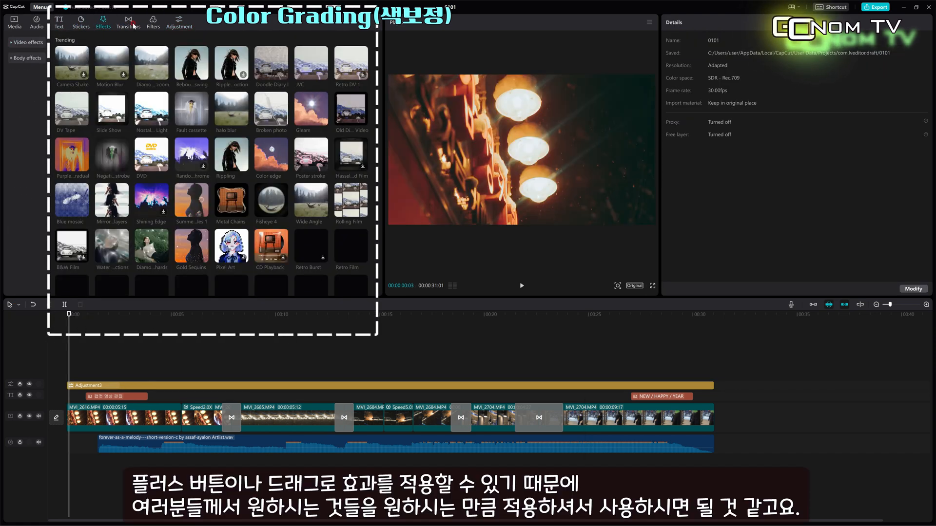
pyautogui.click(153, 25)
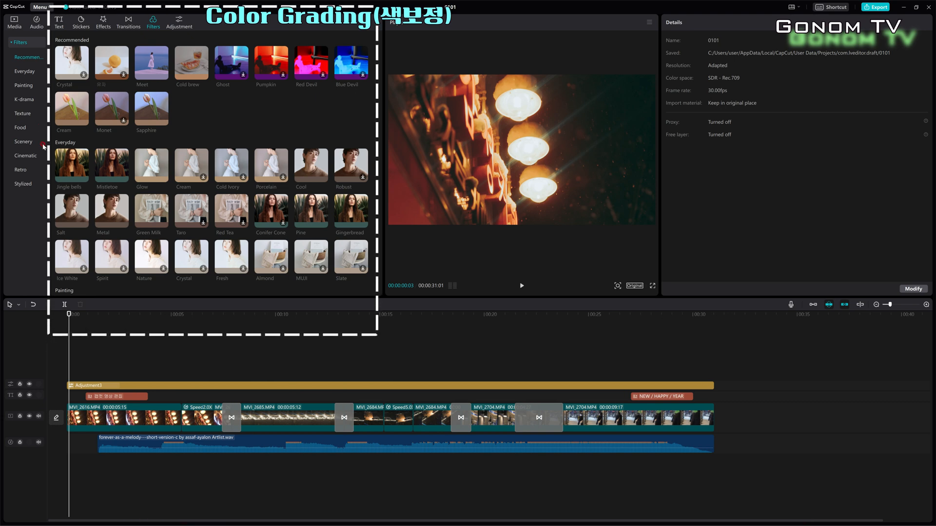
pyautogui.scroll(-3, 95, 188)
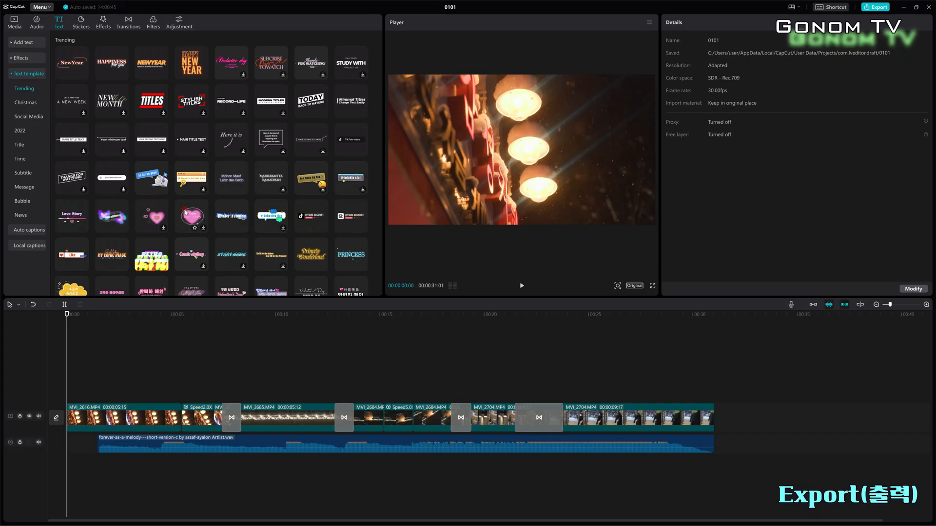
# Open the export settings, choose a folder under the desktop 캡컷 folder as the export location, and title the video 캡컷 영상 편집
pyautogui.scroll(-5, 185, 212)
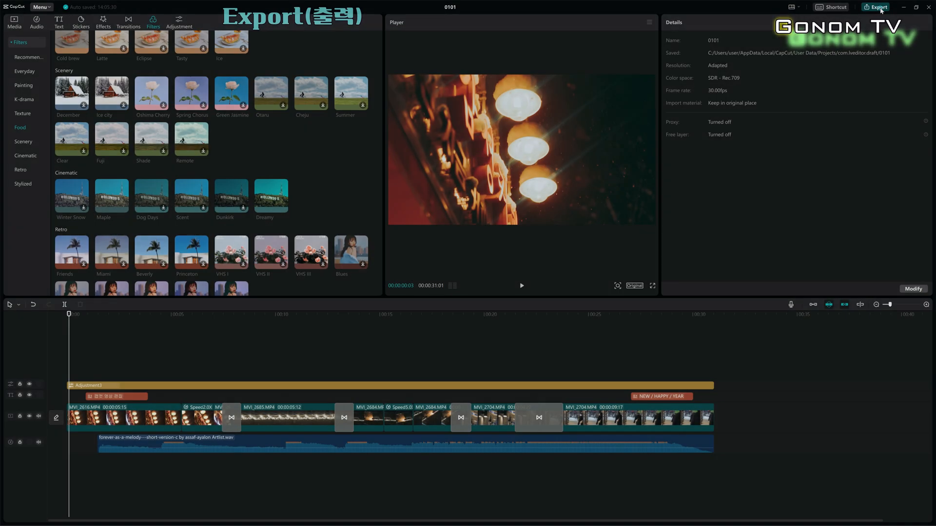
pyautogui.click(878, 7)
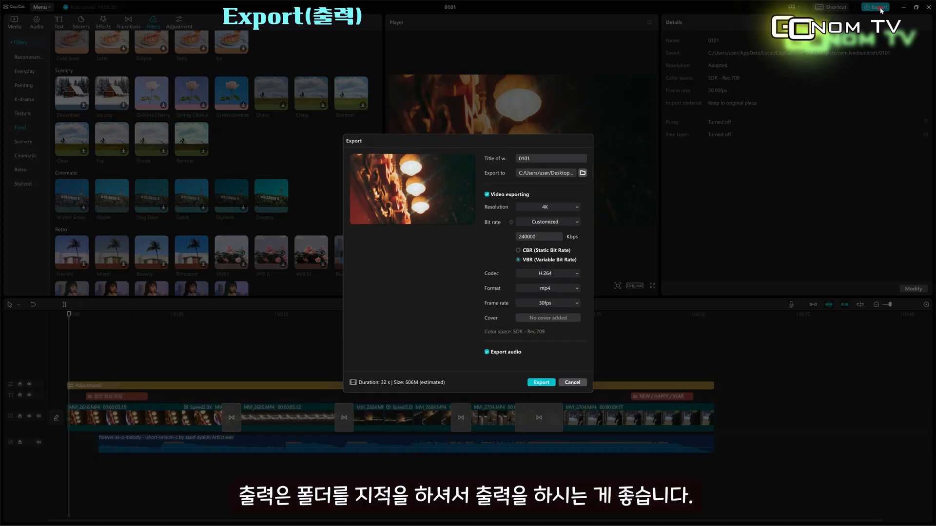
pyautogui.click(583, 173)
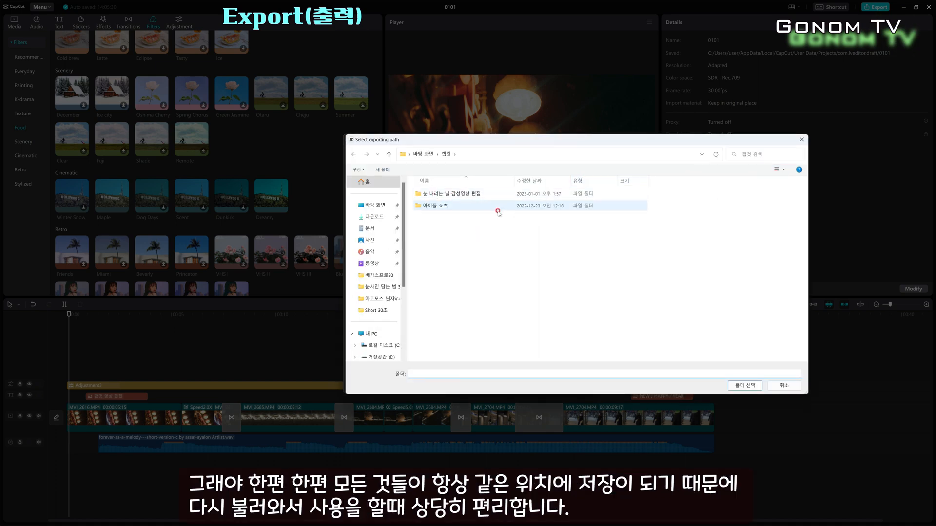
pyautogui.click(427, 195)
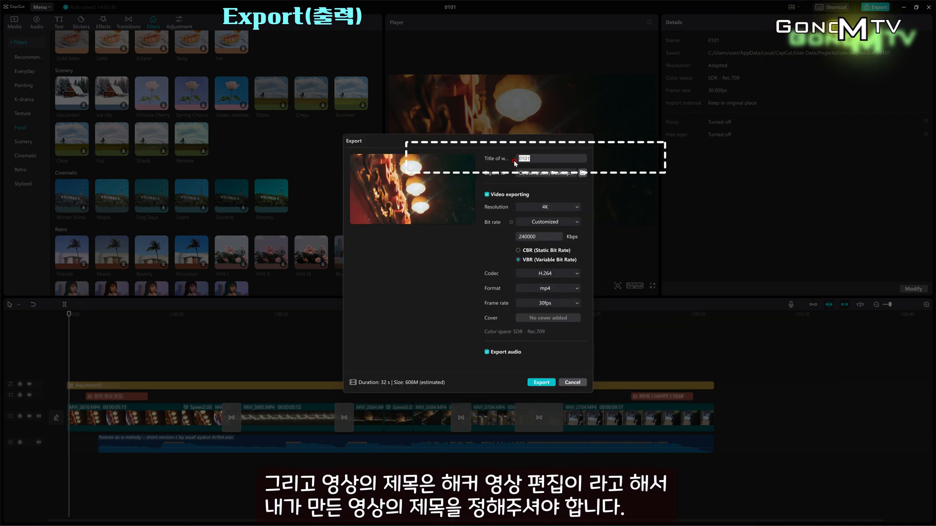
pyautogui.write('해커')
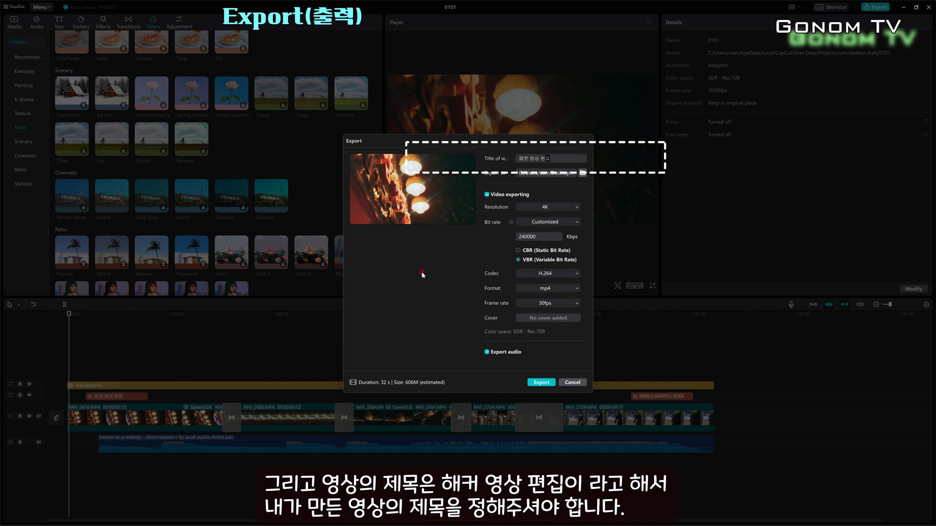
# Set the export resolution to 4K and the bit rate to Customized
pyautogui.click(570, 208)
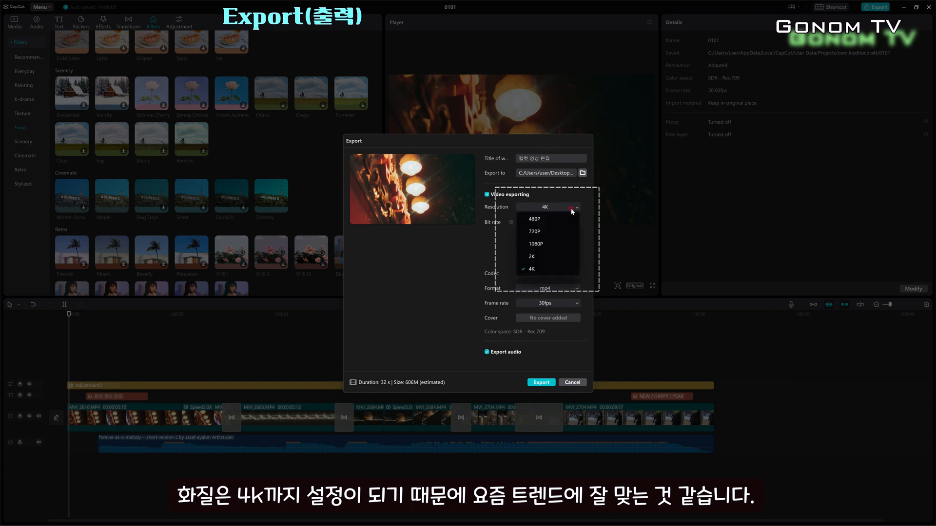
pyautogui.click(540, 270)
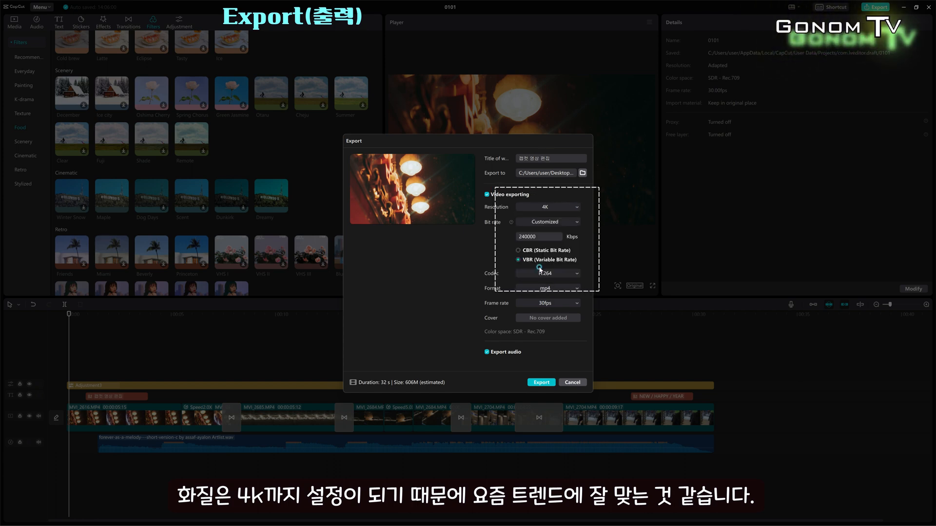
pyautogui.click(576, 223)
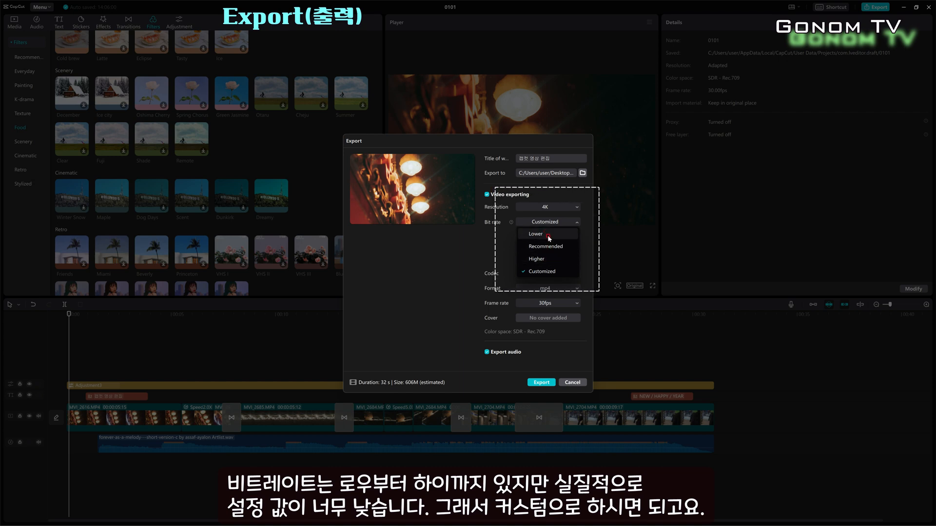
pyautogui.click(540, 271)
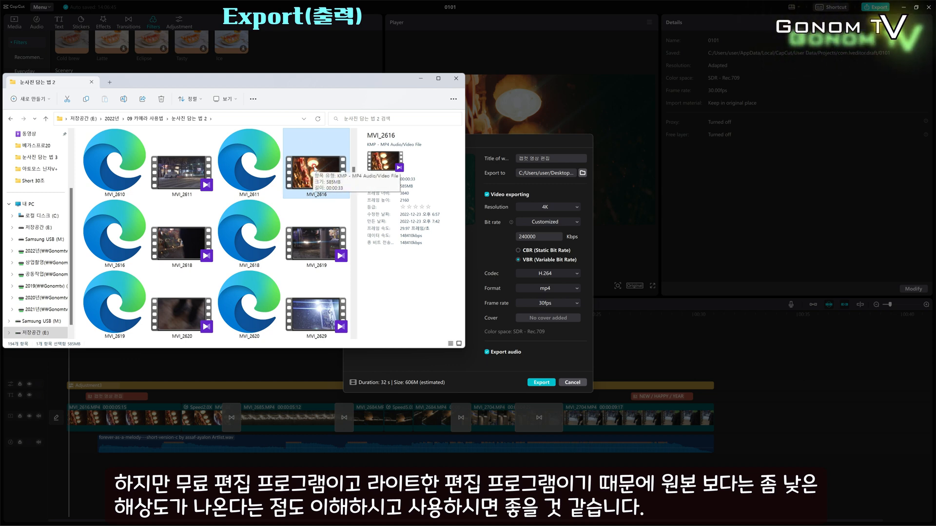
# Close the file explorer window, export the video, and dismiss the completion dialog
pyautogui.click(457, 80)
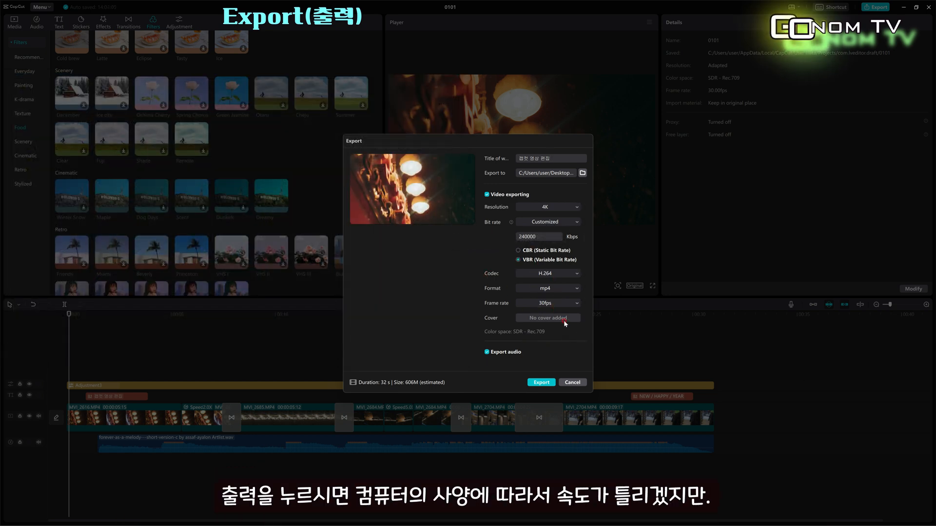
pyautogui.click(540, 383)
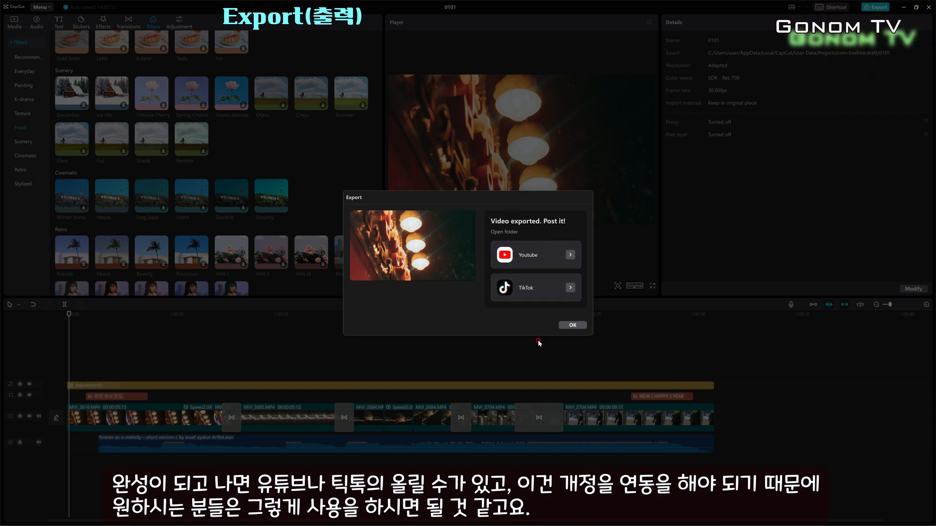
pyautogui.click(578, 329)
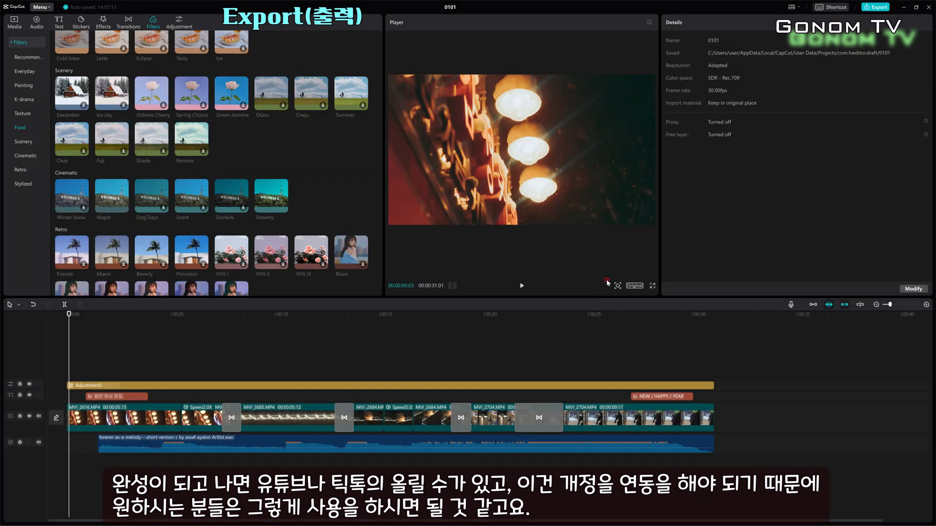
# Close the editor and open the exported video from the 캡컷 영상 편집 folder inside the desktop 캡컷 folder
pyautogui.click(927, 10)
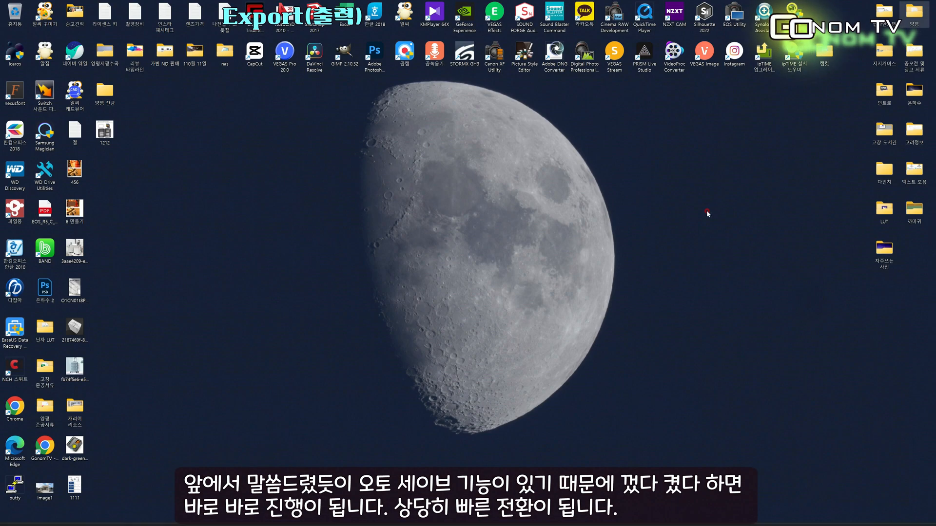
pyautogui.click(387, 246)
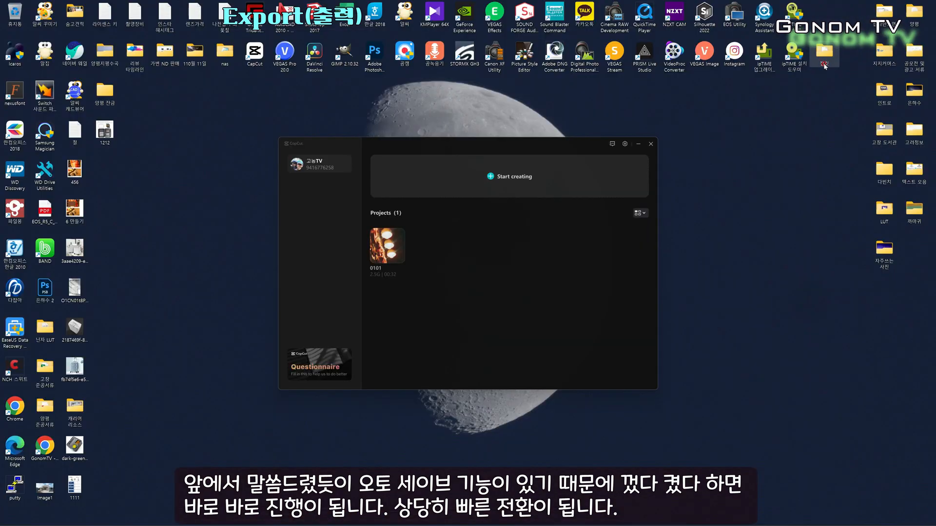
pyautogui.doubleClick(824, 54)
pyautogui.doubleClick(92, 146)
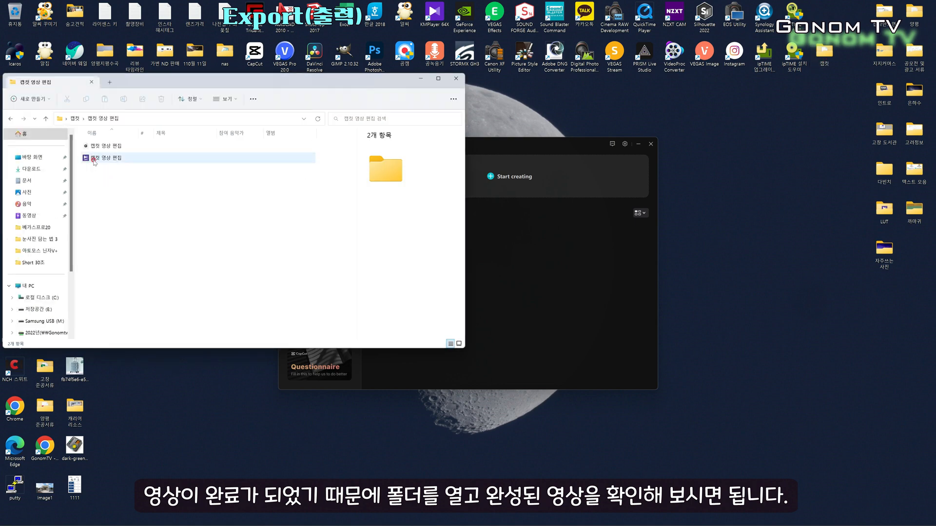
pyautogui.click(94, 159)
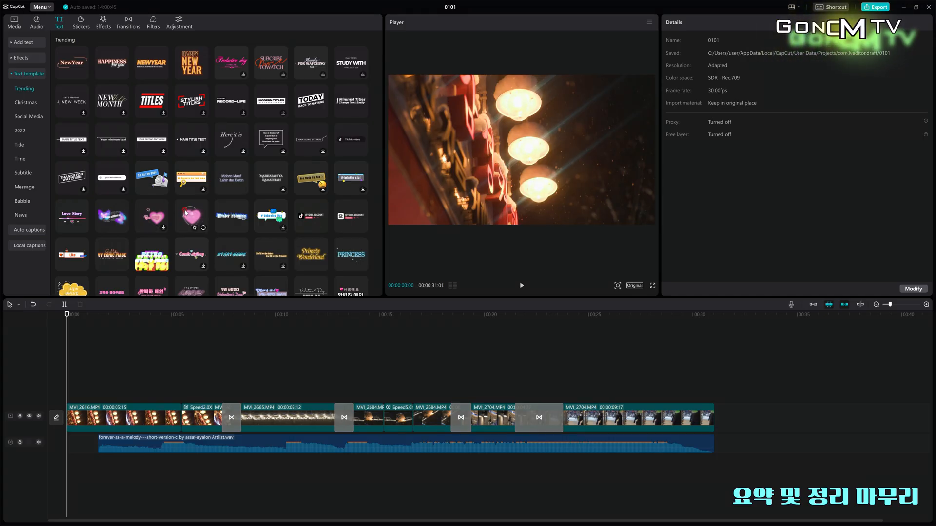
pyautogui.scroll(-3, 186, 212)
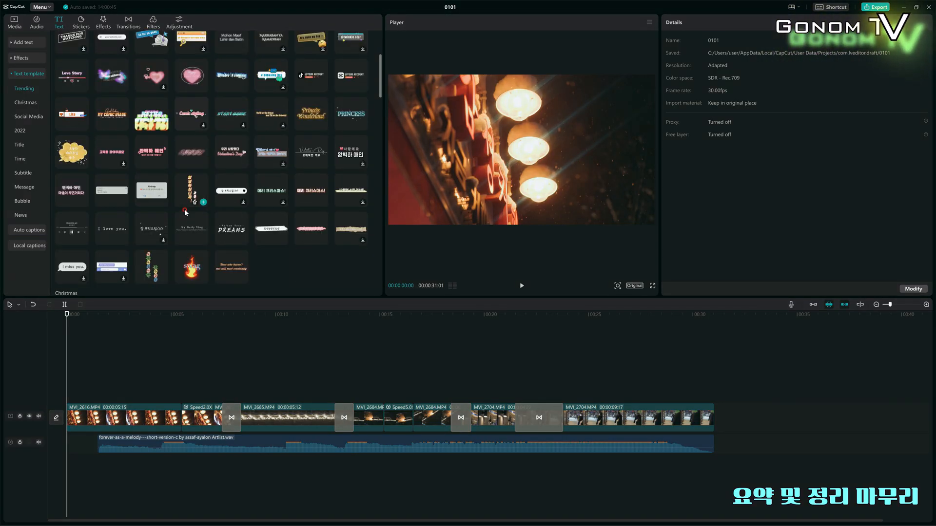
pyautogui.scroll(-3, 186, 212)
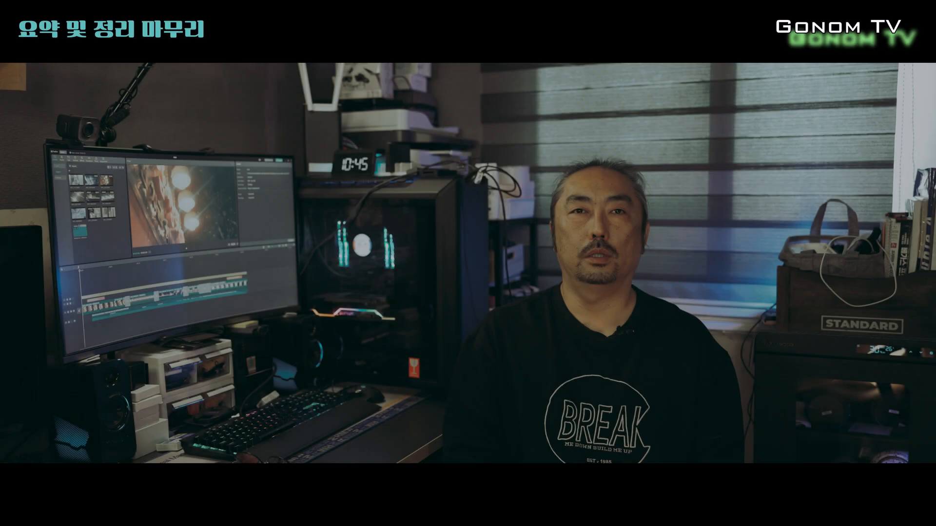